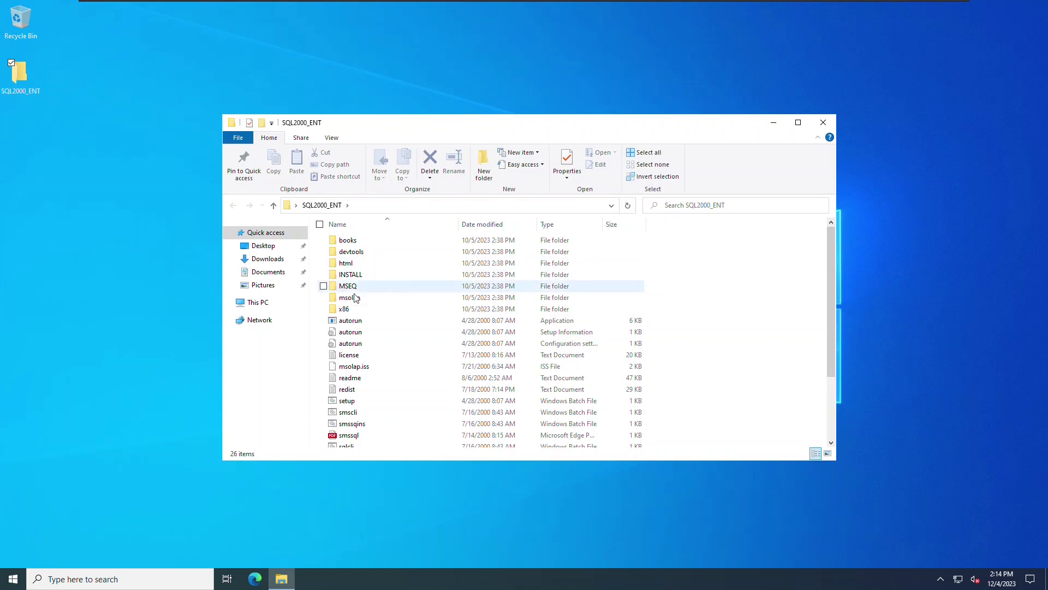
After autorun fails to launch, set it to Windows XP (Service Pack 3) compatibility mode and relaunch it
double_click(350, 320)
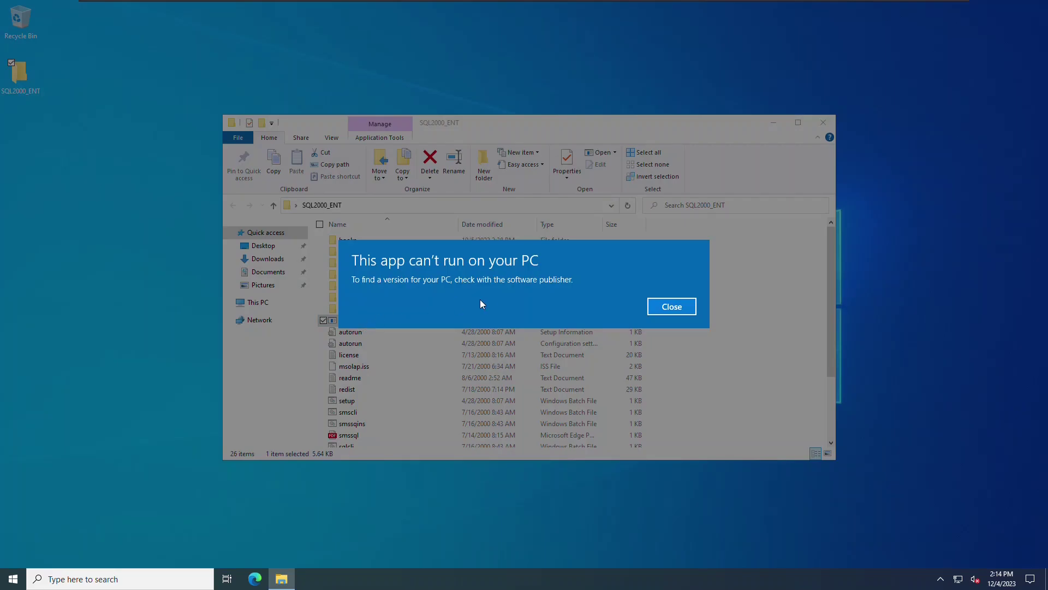
click(671, 306)
right_click(342, 322)
click(280, 557)
click(397, 302)
click(367, 375)
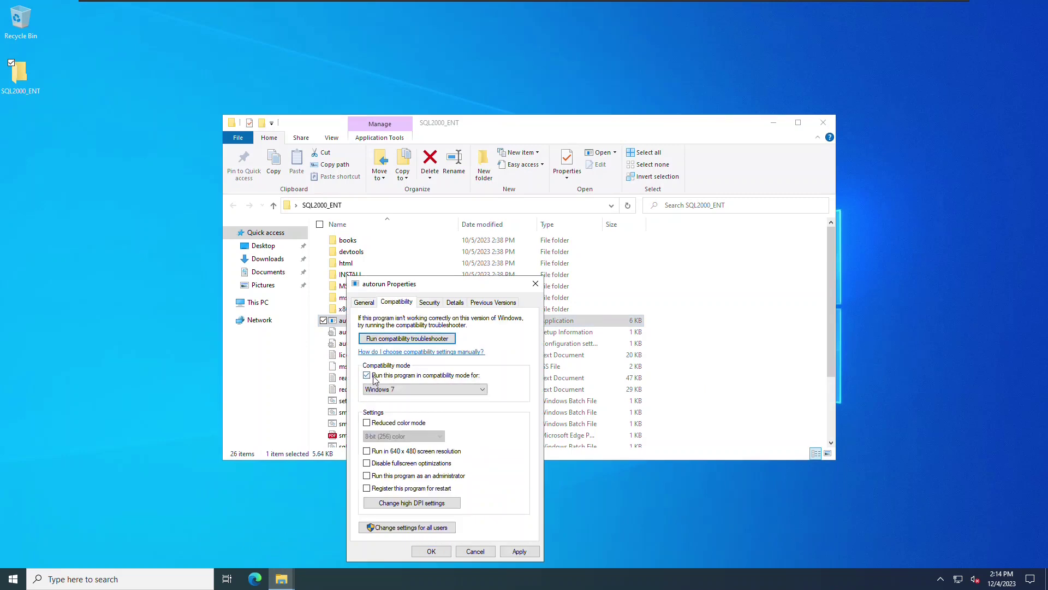
click(398, 389)
click(404, 424)
click(520, 551)
click(431, 552)
double_click(356, 320)
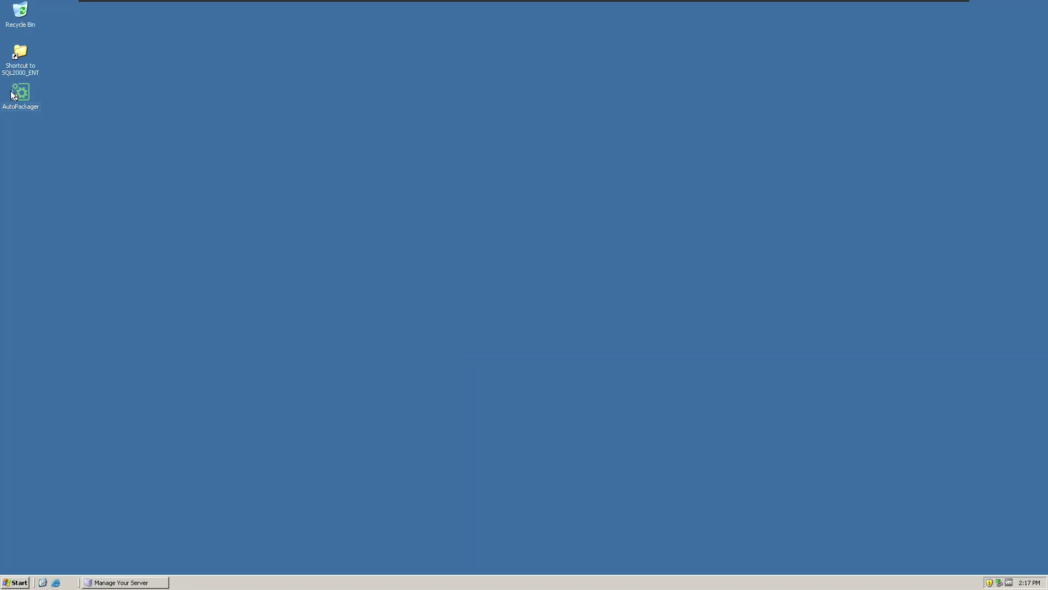
Launch Auto Packager and start creating a new package
click(15, 92)
double_click(16, 92)
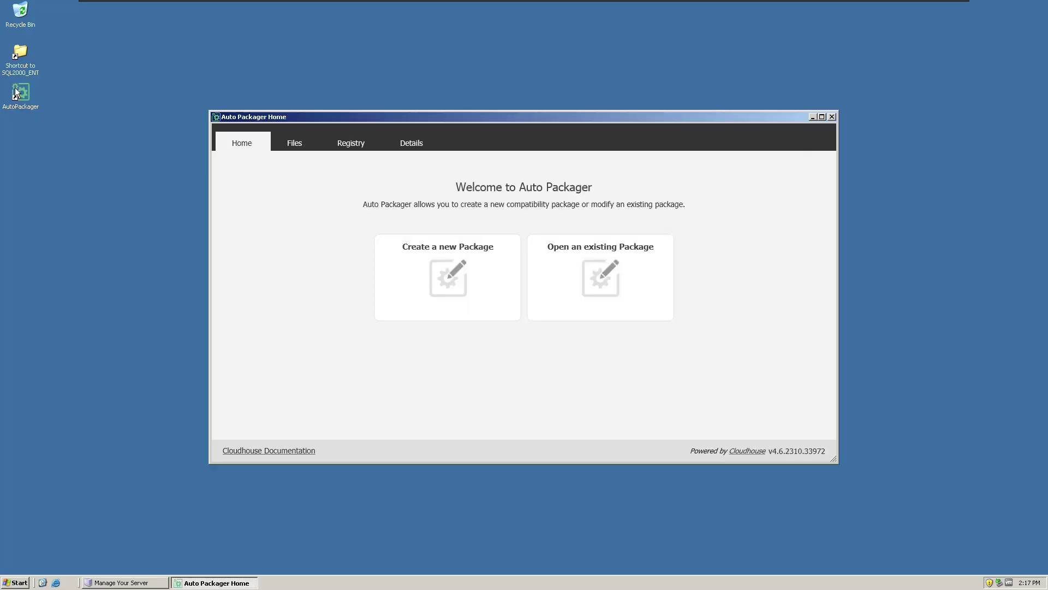
click(439, 262)
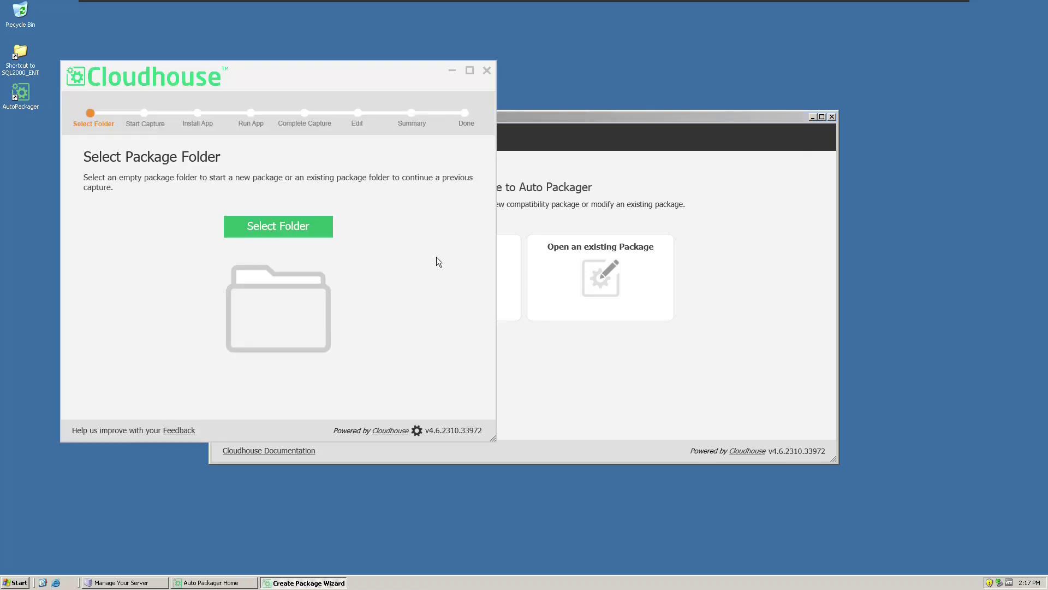
Create a new C:\pkg package folder and run the initial capture through to Install Application
click(306, 235)
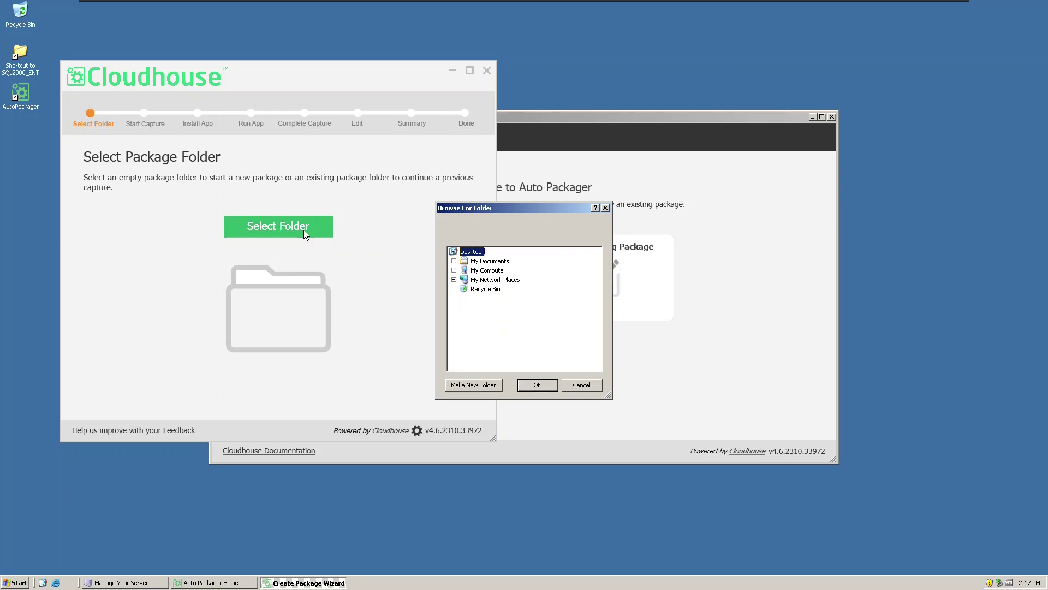
click(454, 270)
double_click(475, 279)
click(489, 385)
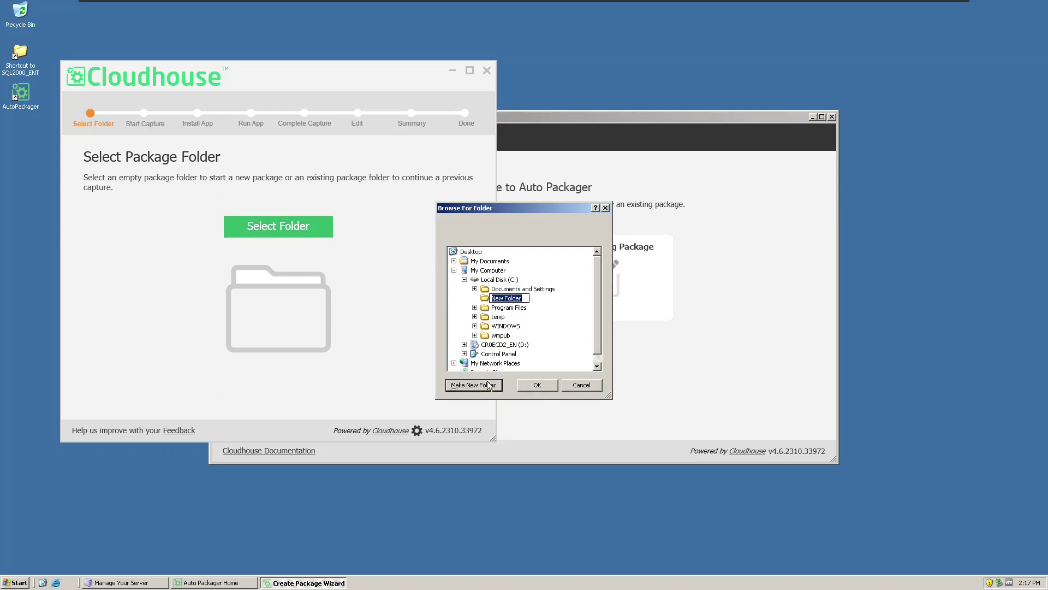
text(pkg)
key(Return)
key(Return)
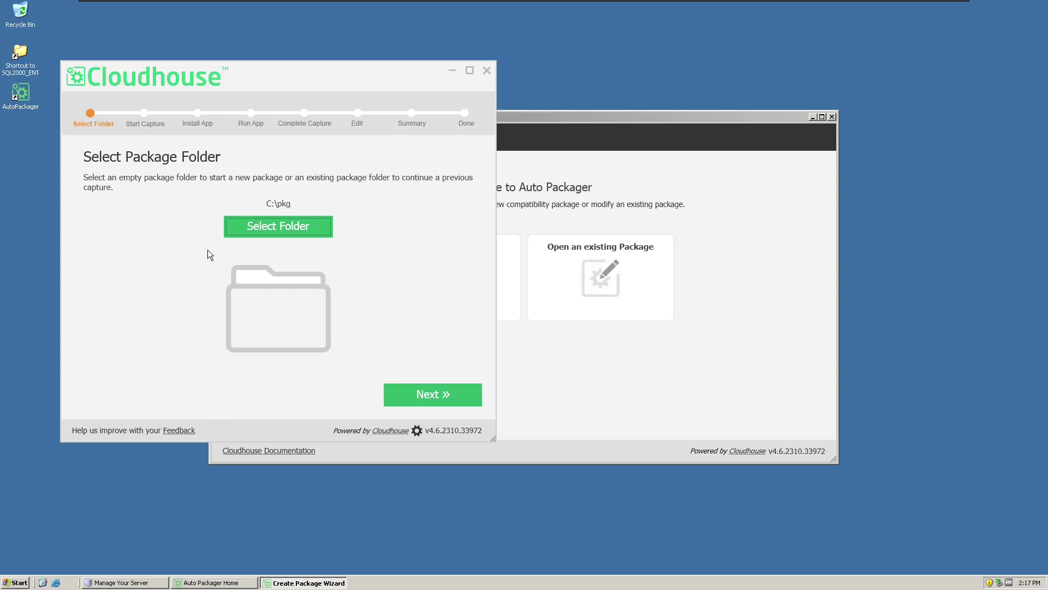
click(434, 396)
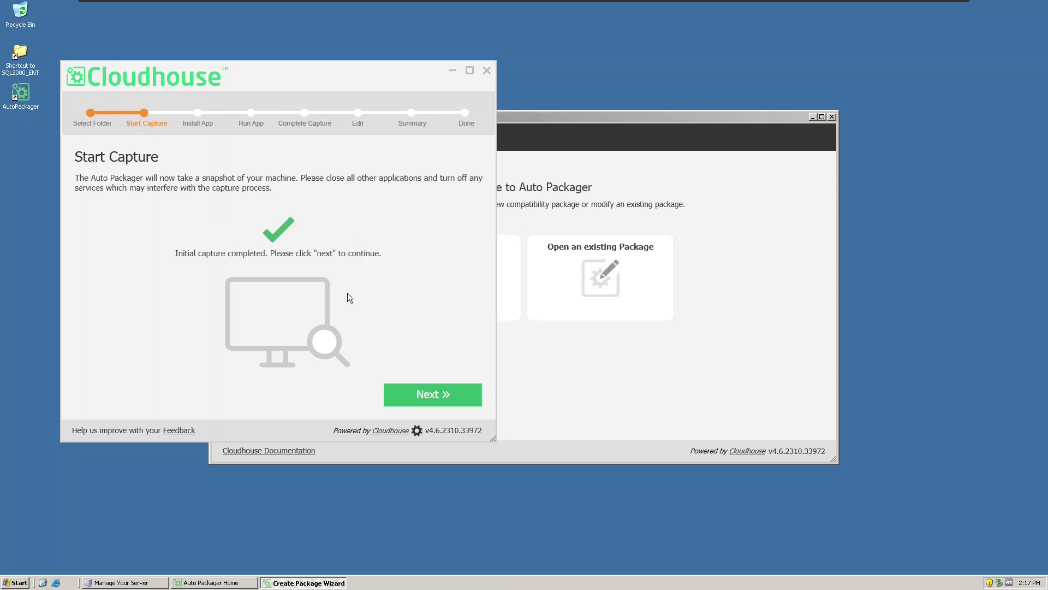
click(438, 393)
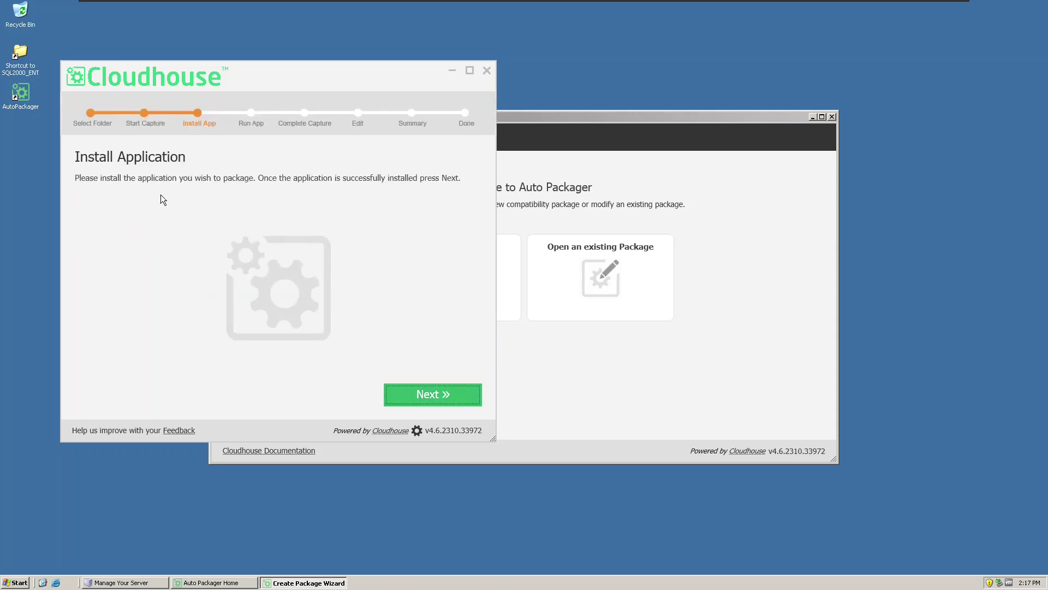
Run autorun.exe from C:\temp\SQL2000_ENT and start Install Database Server, suppressing the compatibility warning
click(26, 55)
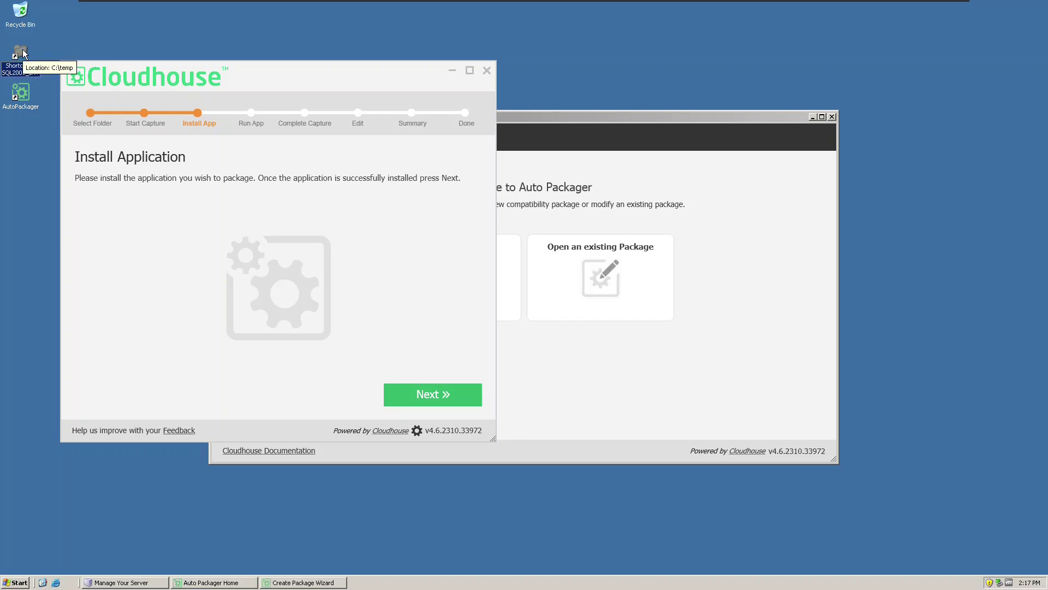
double_click(24, 53)
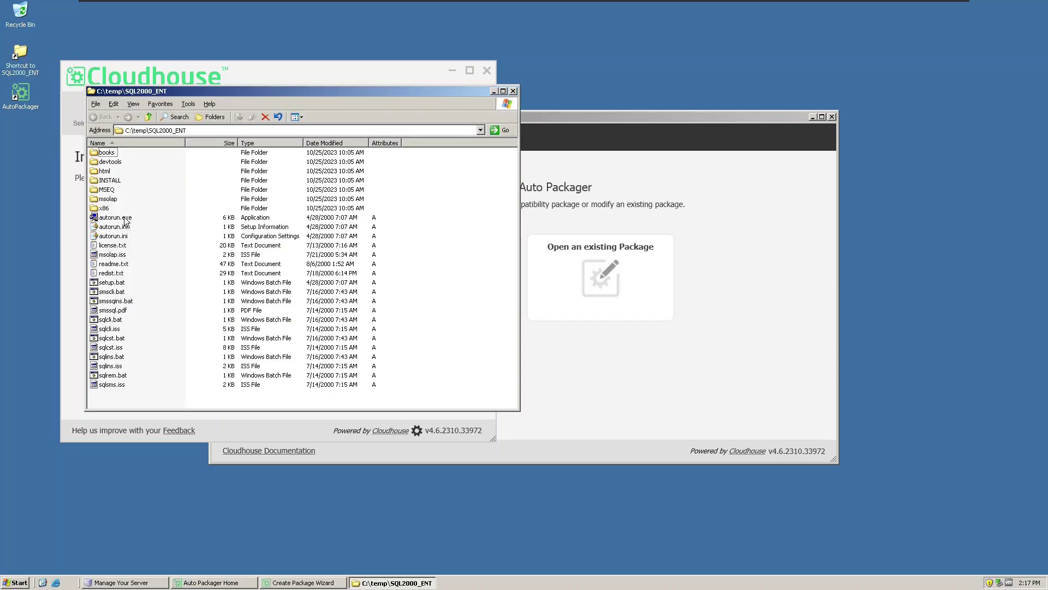
double_click(125, 219)
click(456, 345)
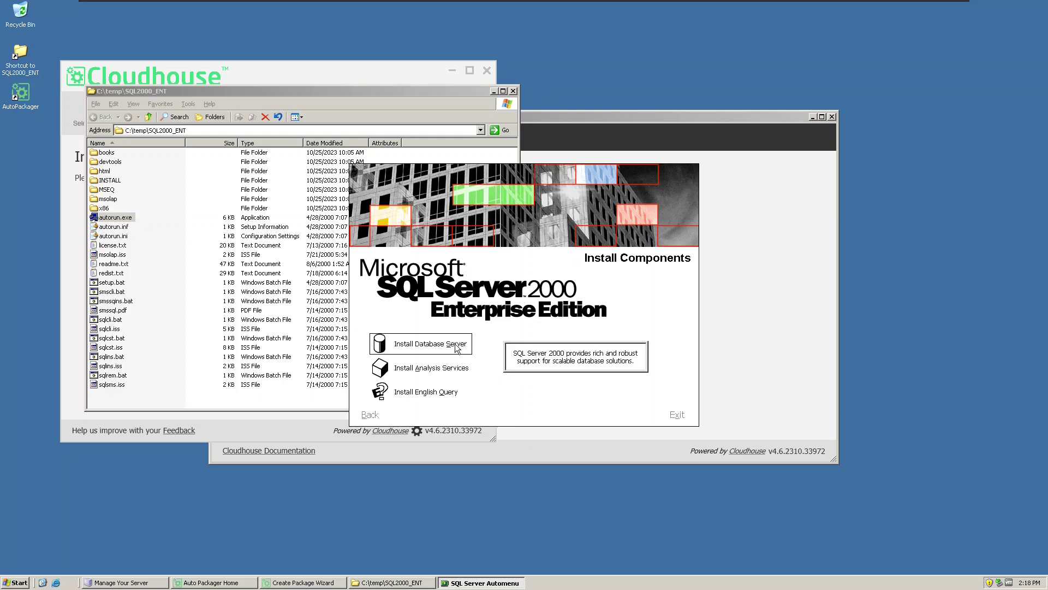
click(456, 347)
click(451, 331)
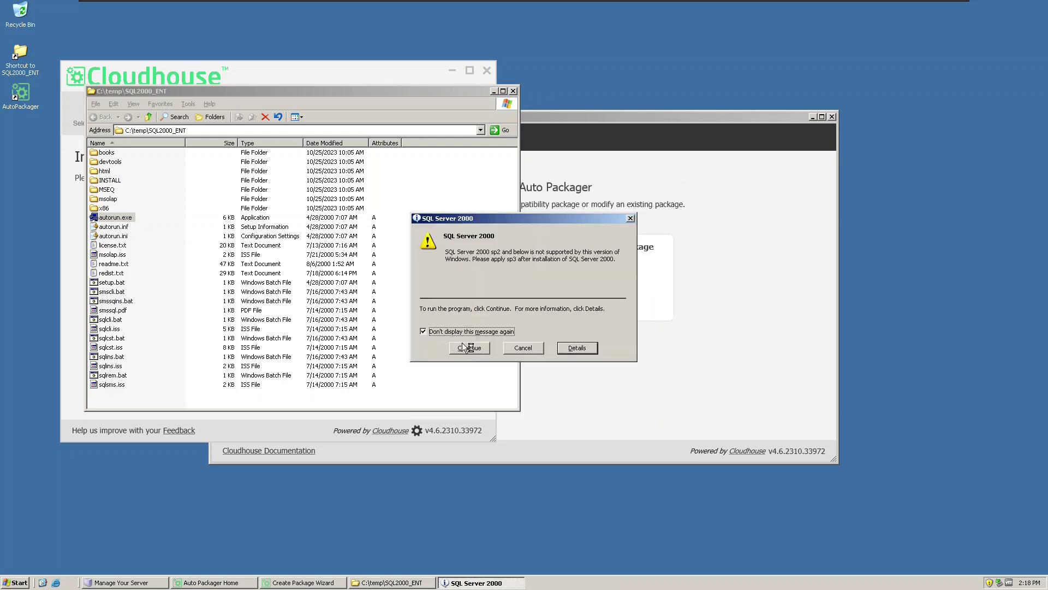
key(Return)
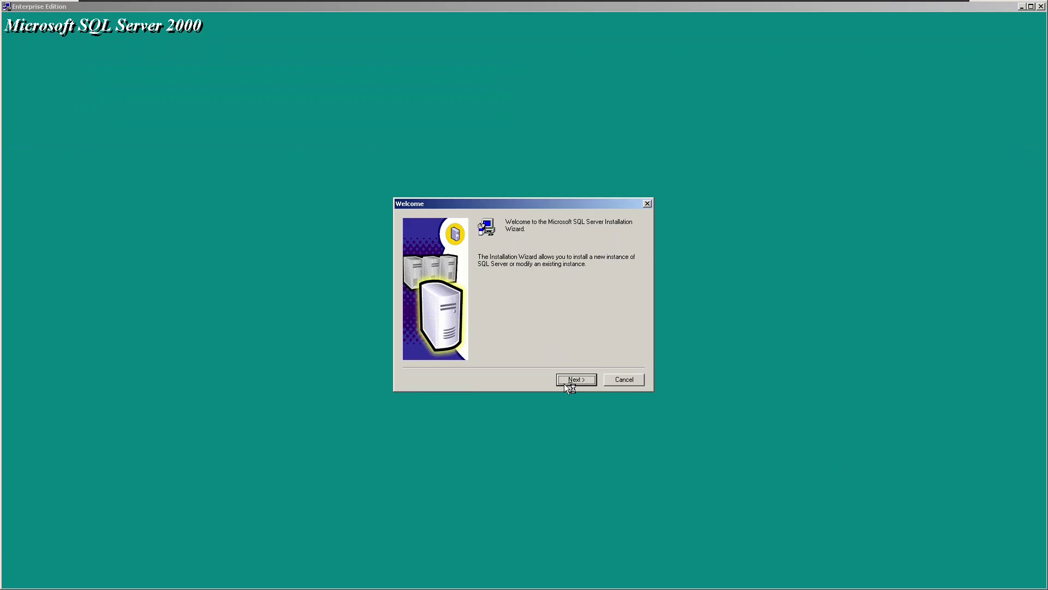
click(564, 382)
Target the local computer with a new instance, enter company 'company', and accept the license
click(582, 386)
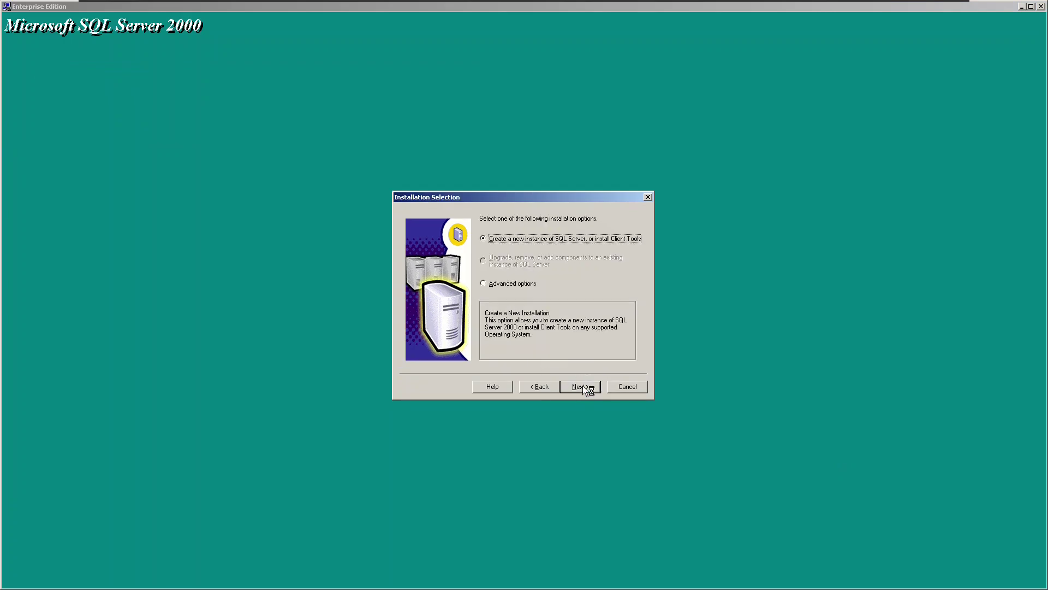
click(582, 385)
click(538, 284)
text(company)
click(576, 379)
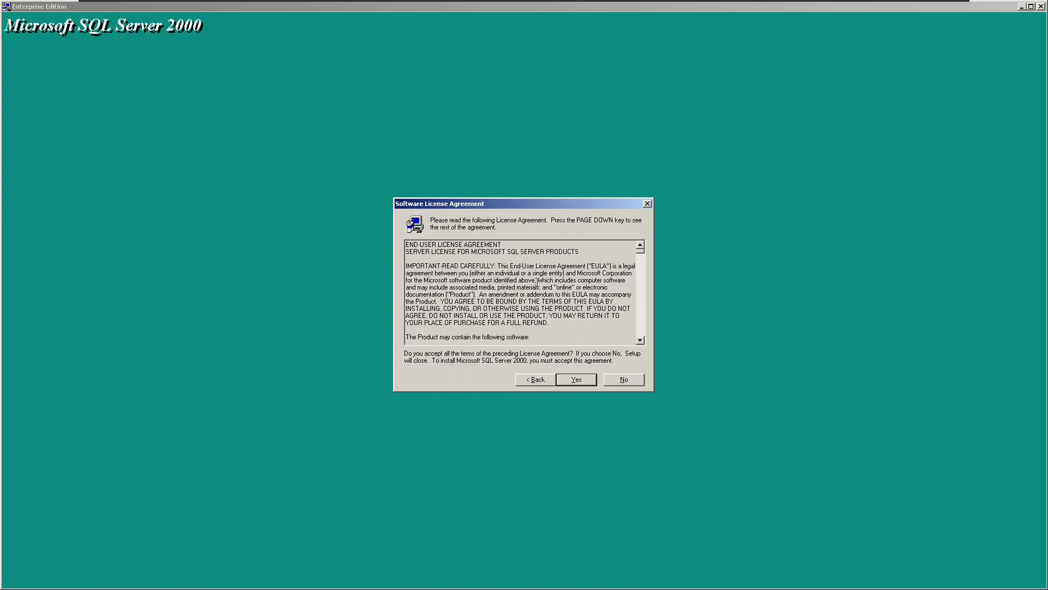
click(581, 379)
Choose Server and Client Tools, the default instance, Typical setup and the Local System service account
click(581, 386)
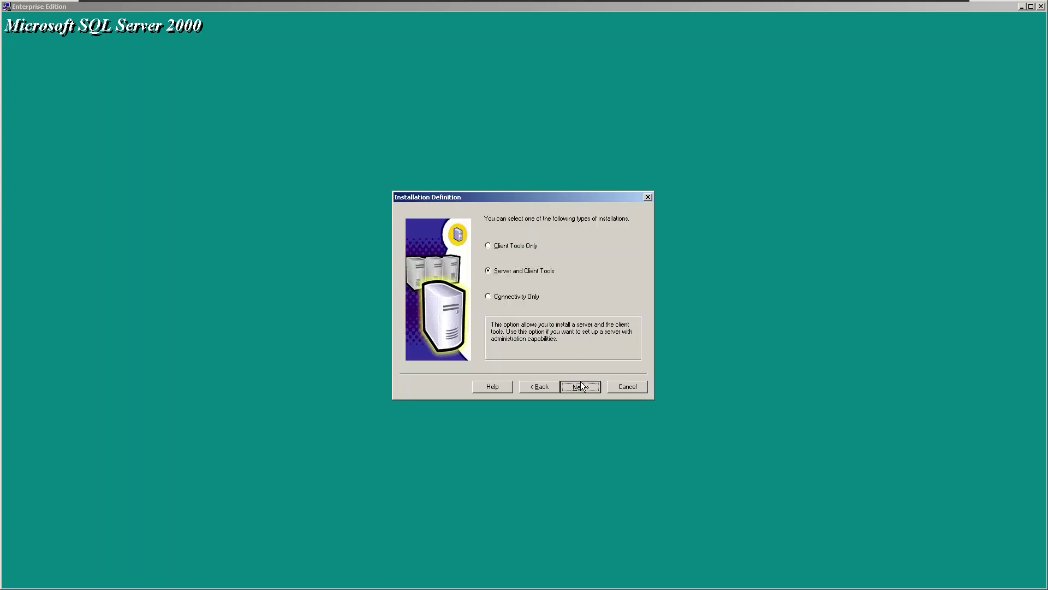
click(581, 386)
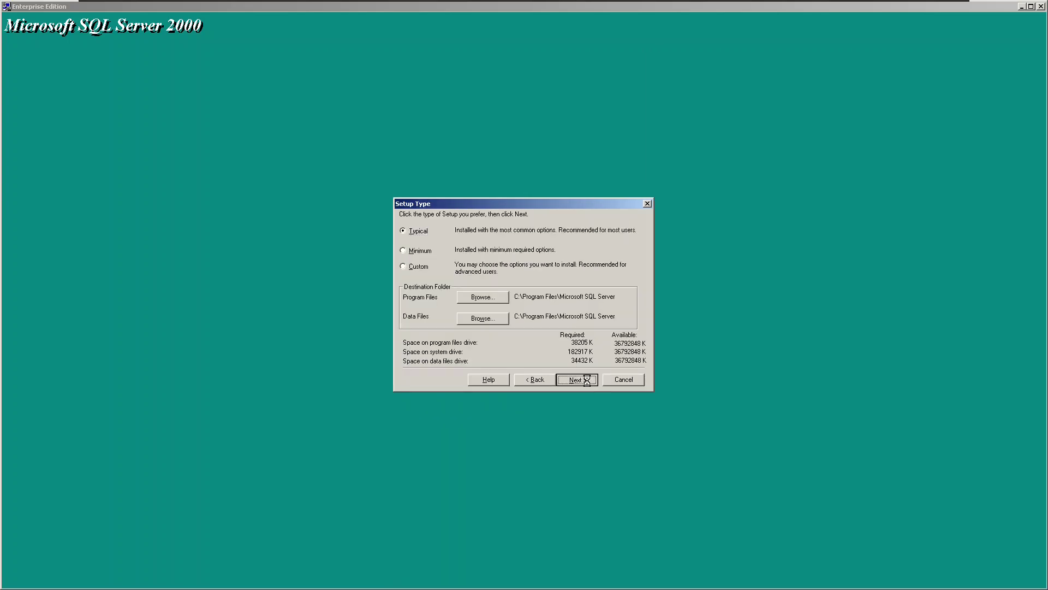
click(584, 379)
click(506, 262)
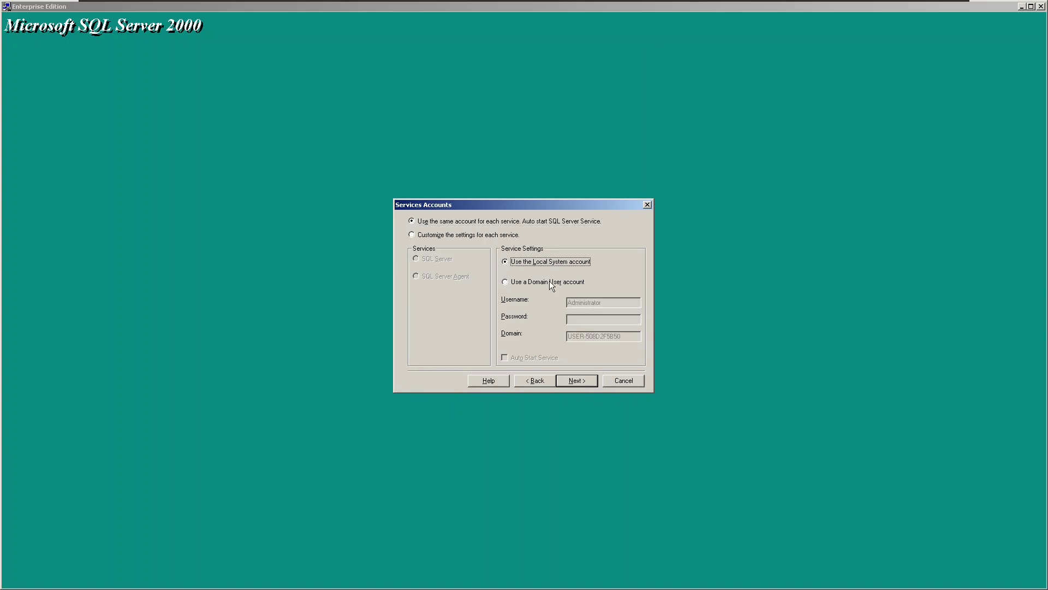
click(582, 380)
Use Mixed Mode authentication with an sa password, then Per Seat licensing for 2 devices
click(446, 254)
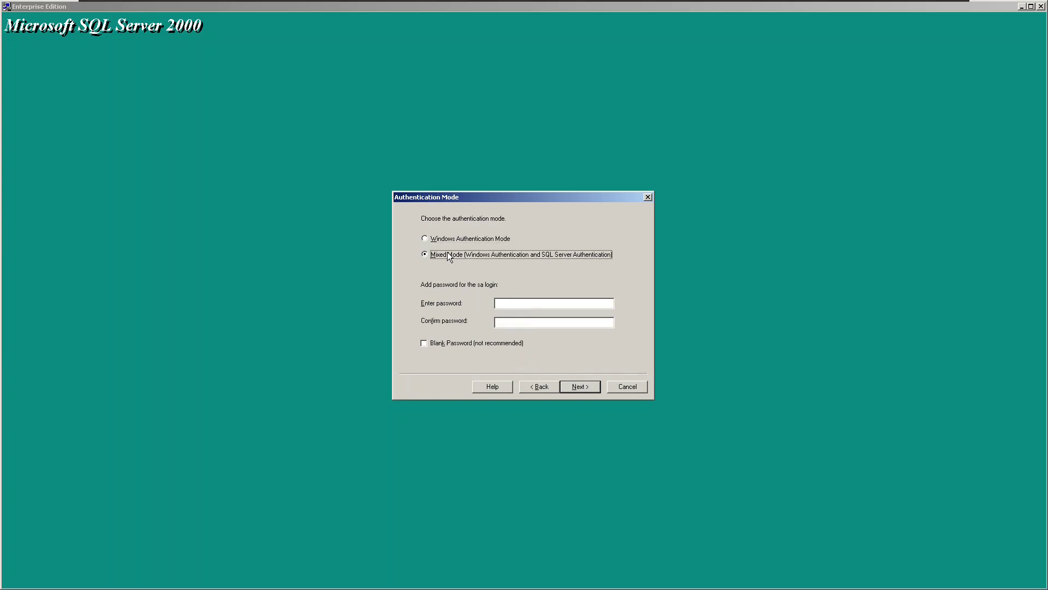
click(528, 303)
text(************)
key(Return)
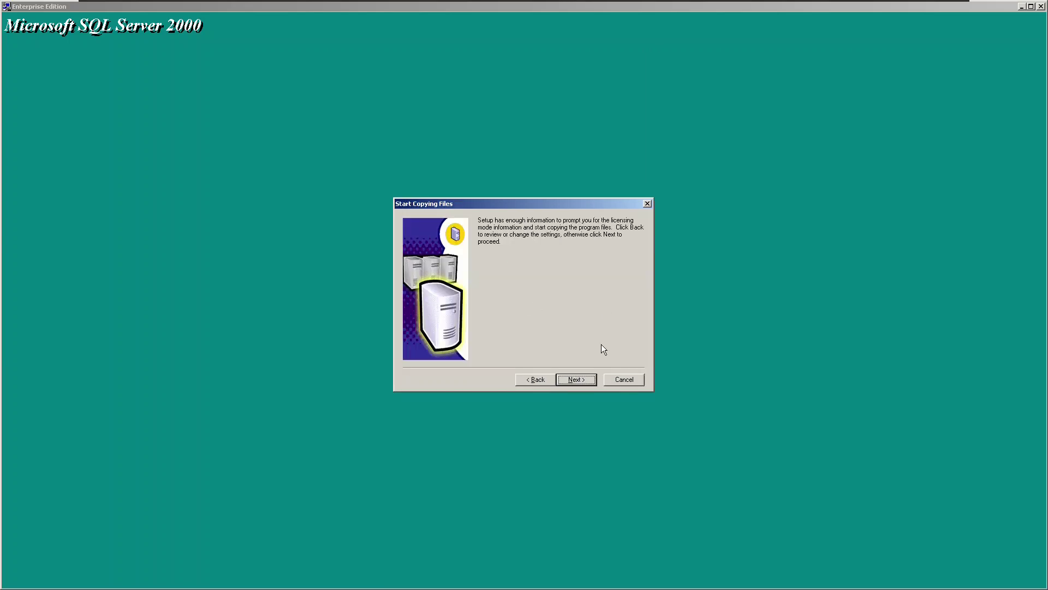
click(584, 385)
double_click(560, 337)
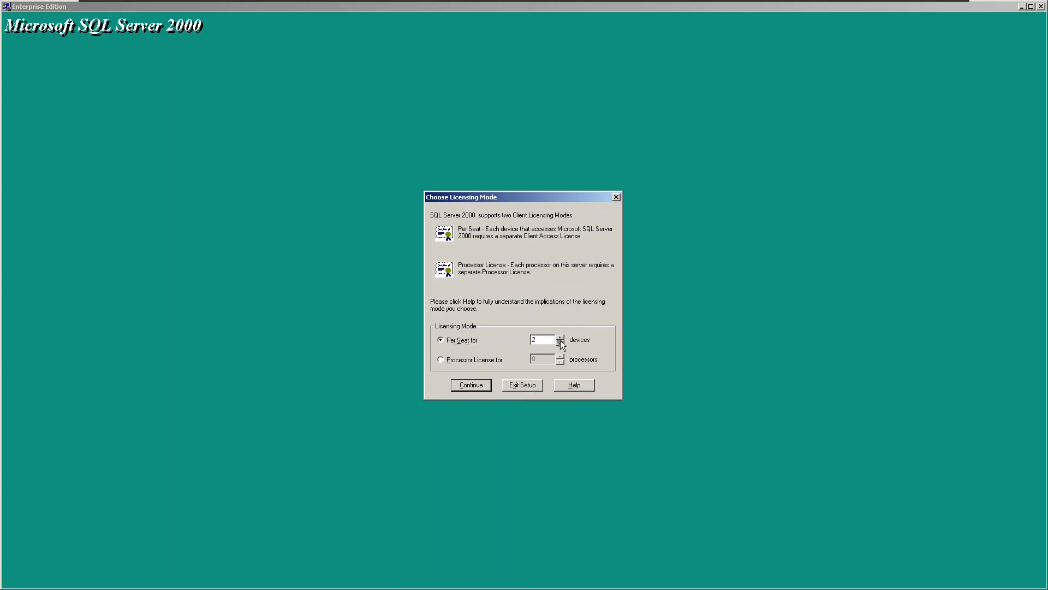
Accept Per Seat licensing and let Setup install until Setup Complete appears
click(478, 388)
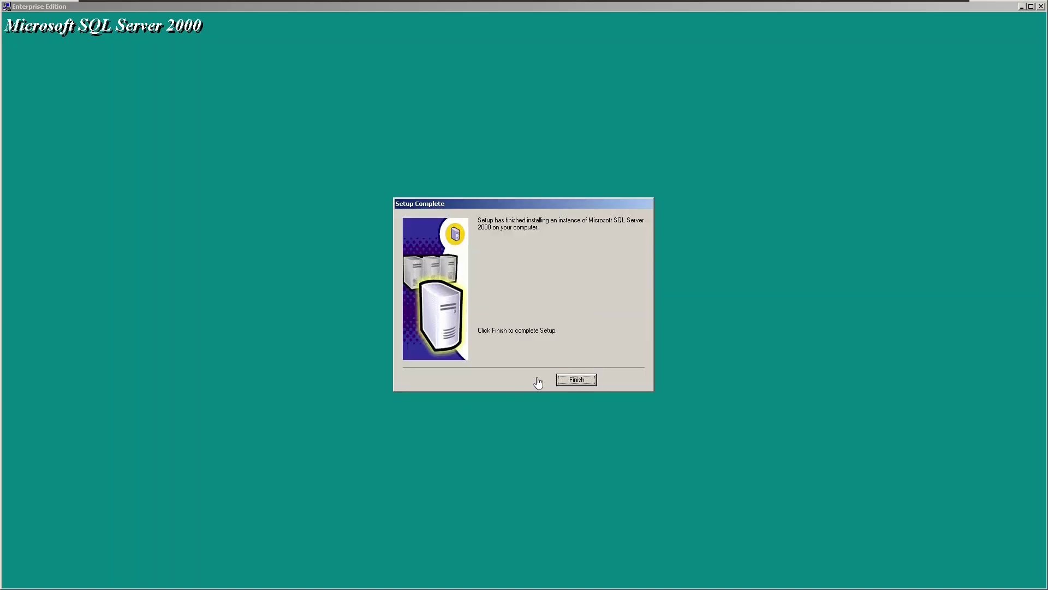
Finish SQL setup, close the SQL2000_ENT window, then run and close Books Online for capture
click(575, 380)
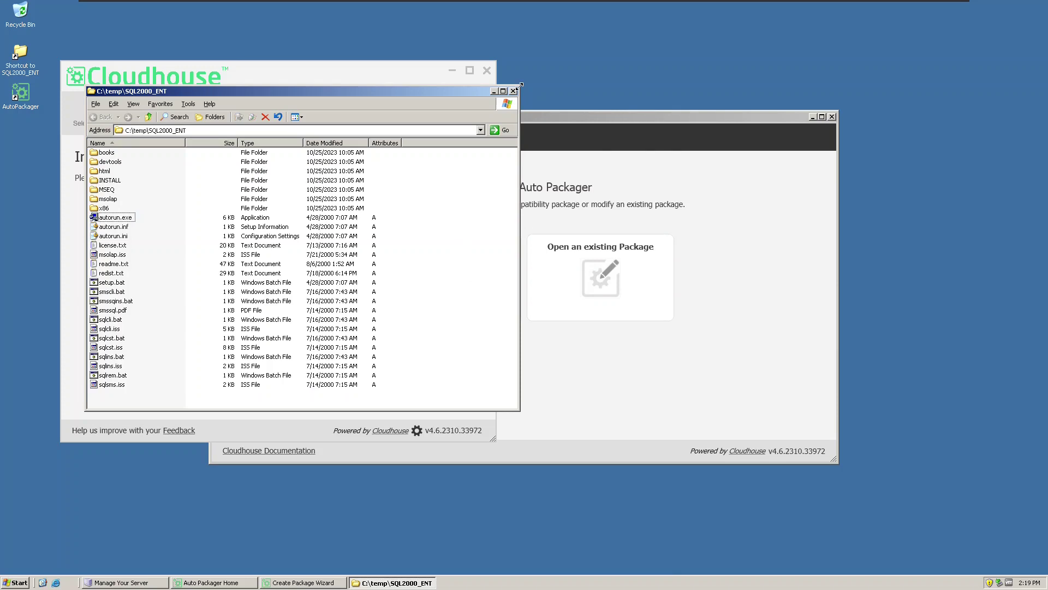
click(511, 91)
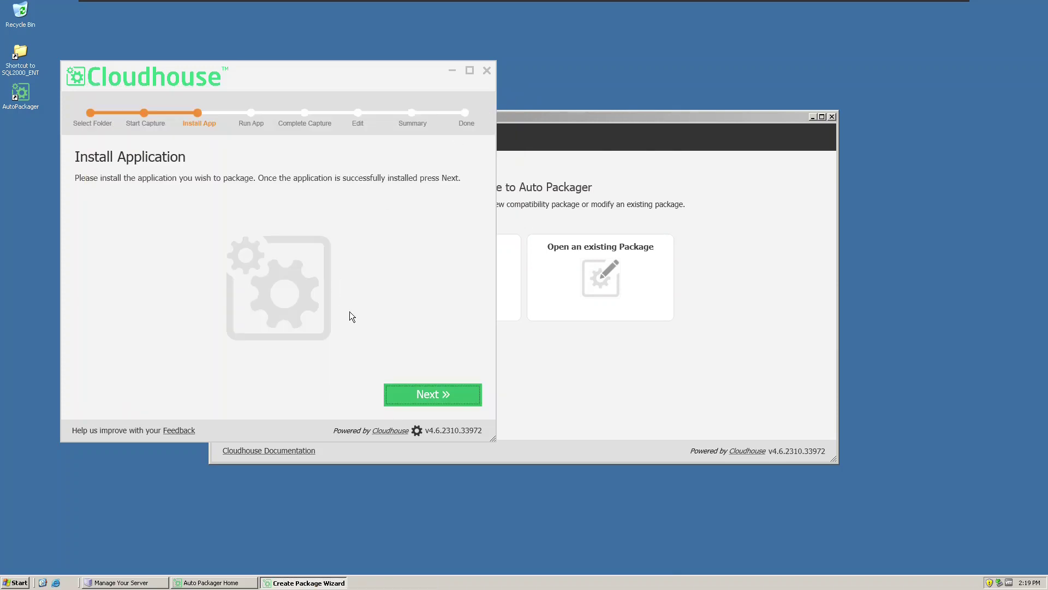
click(401, 391)
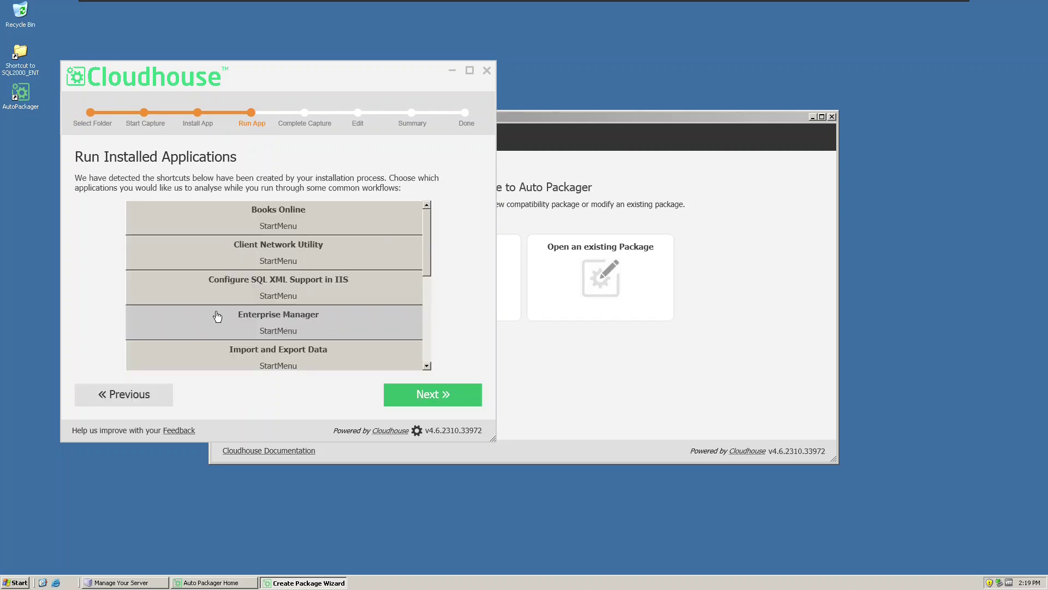
click(286, 225)
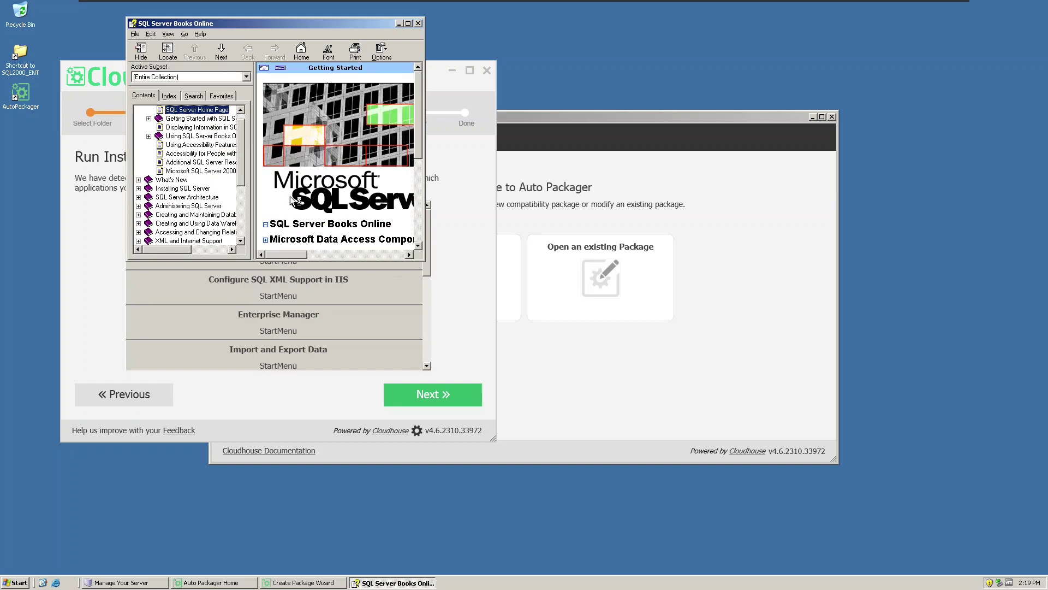
click(417, 24)
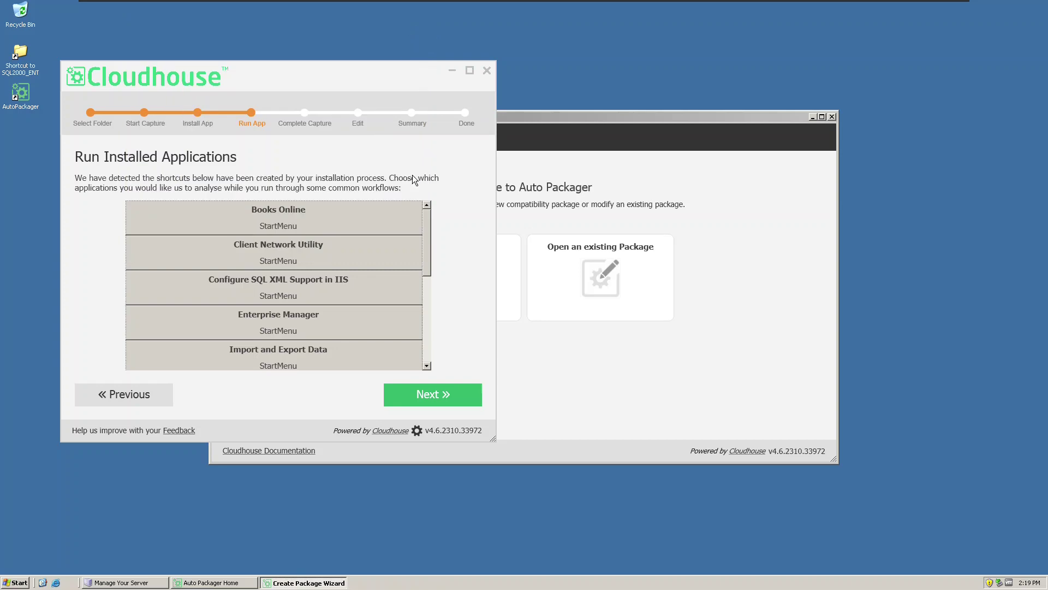
click(433, 396)
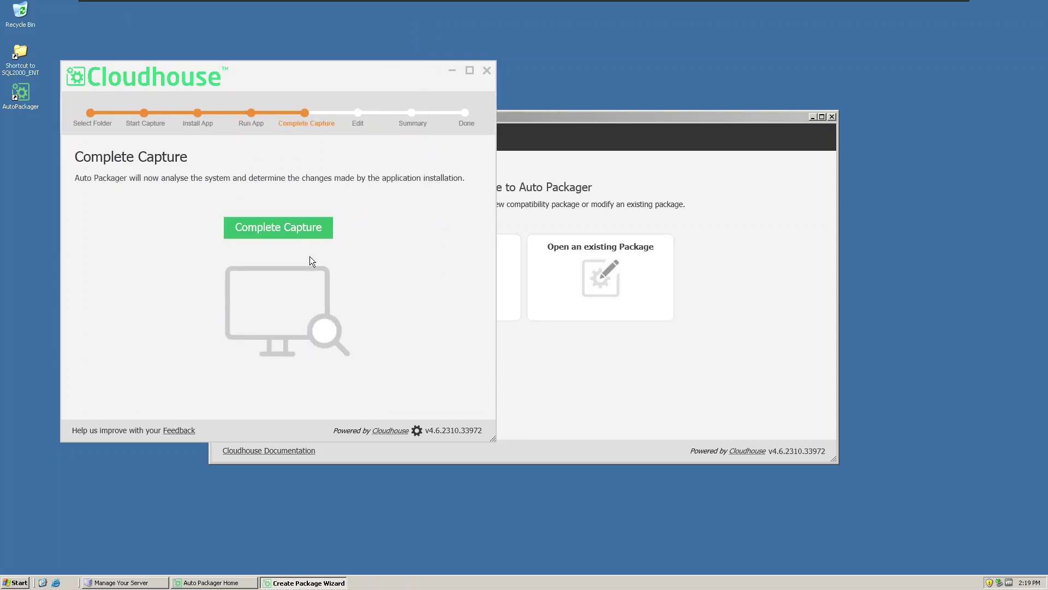
Run the Complete Capture analysis and continue to the Captured Files list
click(283, 227)
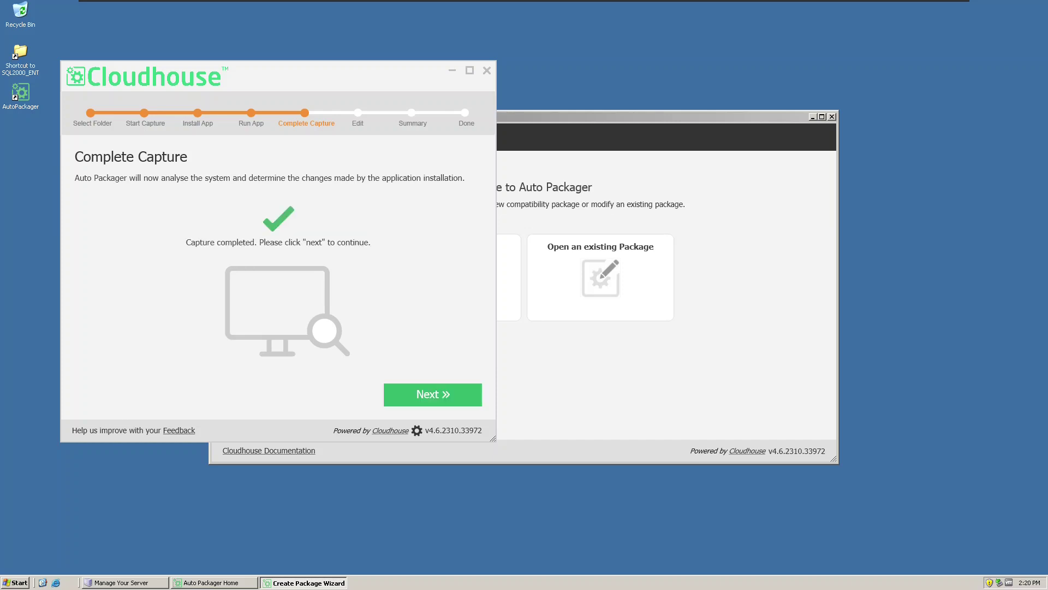
click(420, 393)
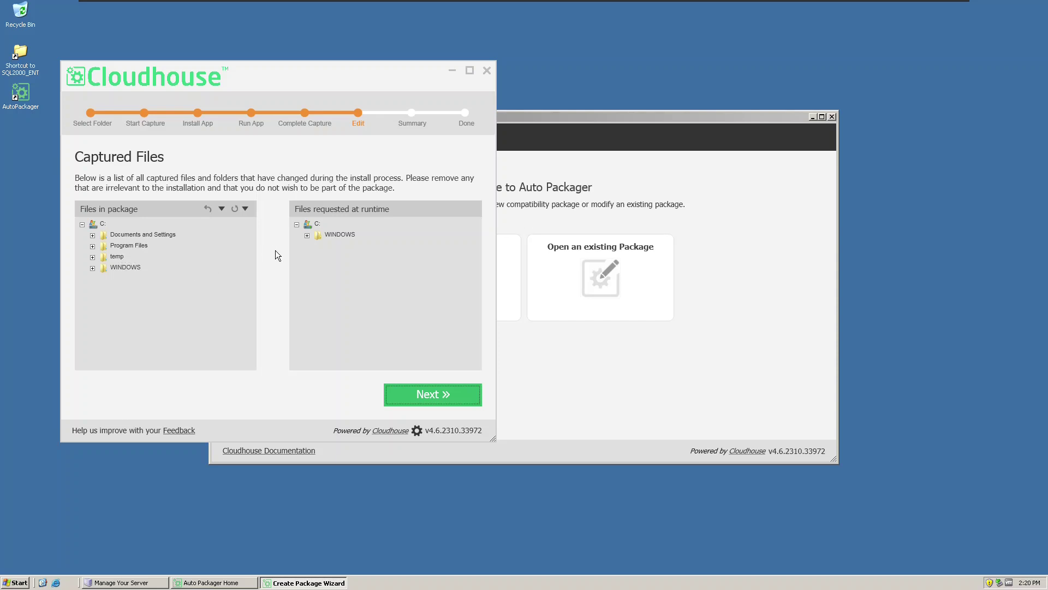
Locate hh.exe under the WINDOWS folder and remove it from the packaged files
click(308, 235)
click(339, 279)
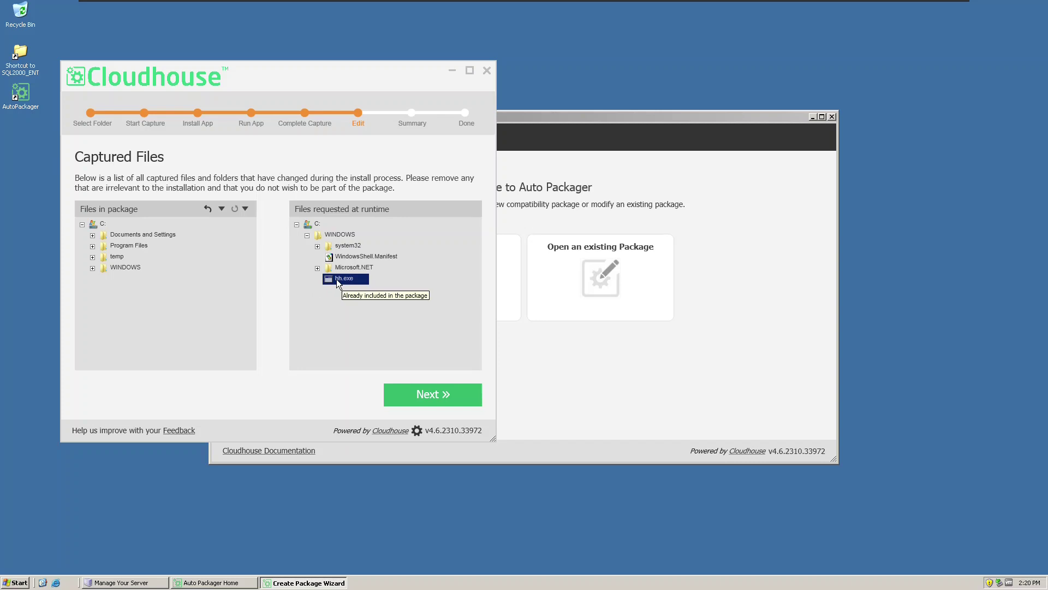
click(92, 268)
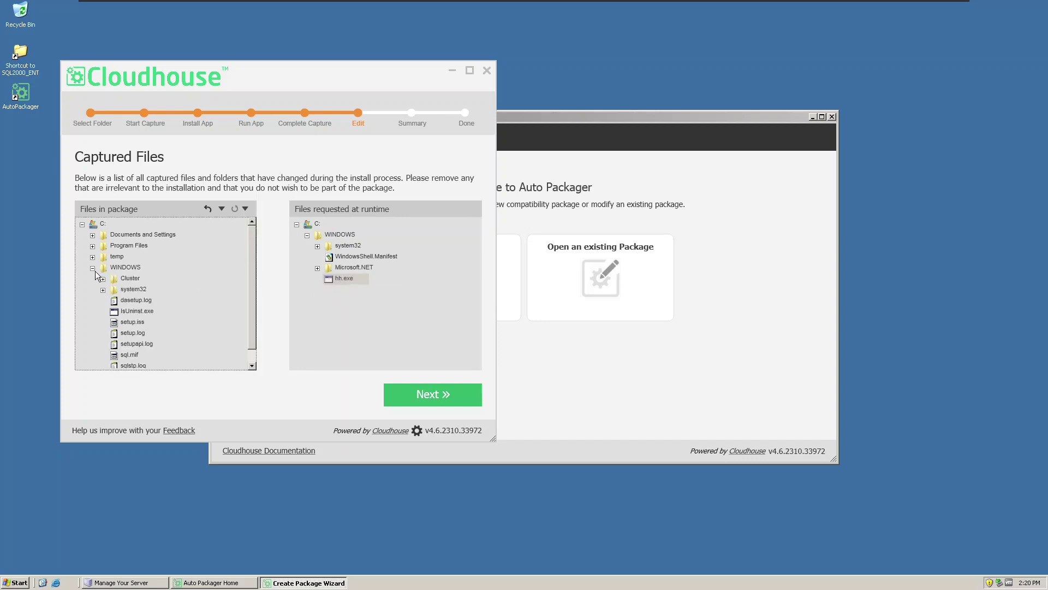
scroll(94, 271, down, 1)
click(125, 364)
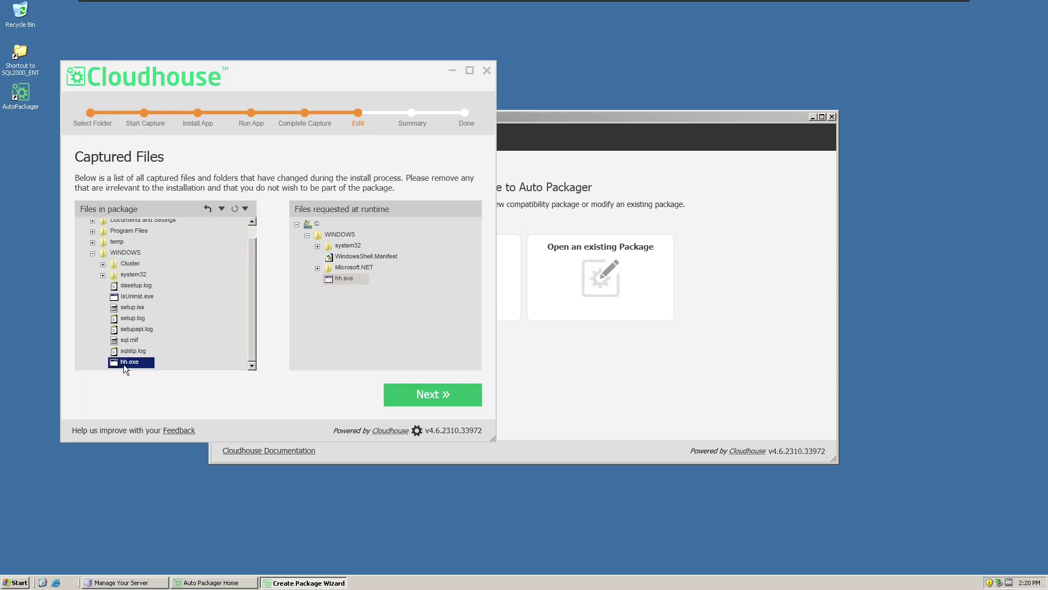
right_click(124, 365)
click(148, 370)
Redirect the system32, Cluster and WINDOWS folders in the package
click(123, 285)
right_click(123, 285)
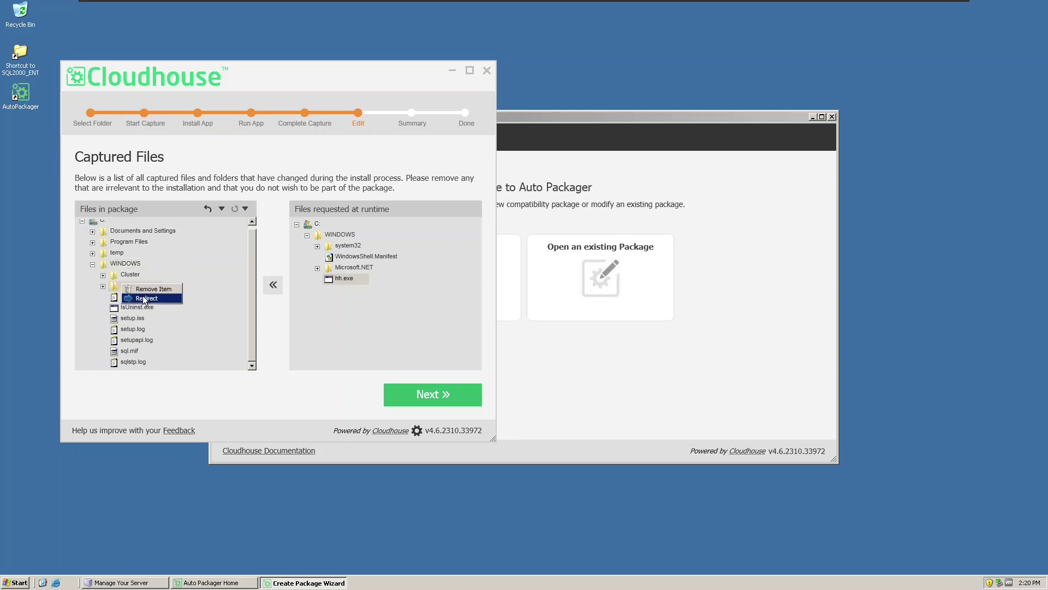
click(103, 286)
right_click(118, 289)
click(143, 303)
right_click(130, 274)
click(145, 293)
right_click(124, 264)
click(143, 279)
In Captured Registry Keys, expand runtime HKEY_LOCAL_MACHINE\System\WPA and select PnP
click(432, 394)
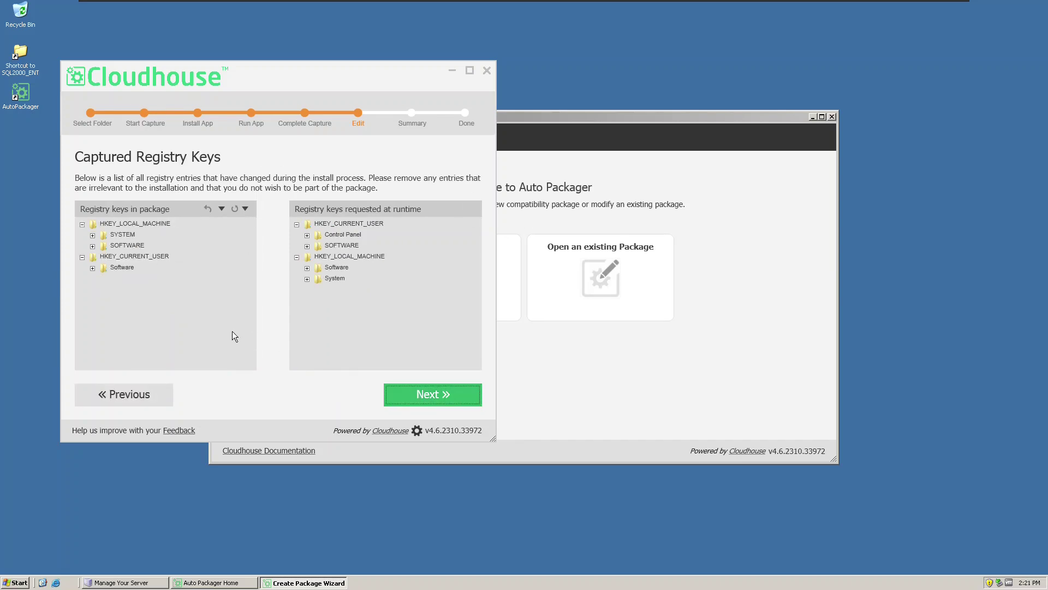
right_click(116, 245)
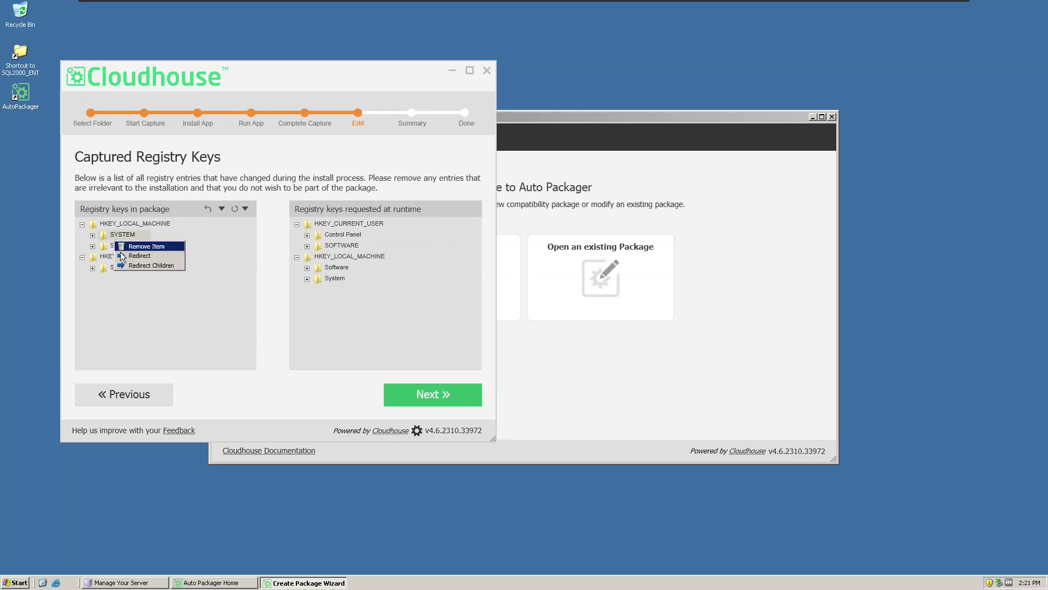
click(213, 298)
click(316, 279)
click(307, 279)
click(317, 312)
click(340, 323)
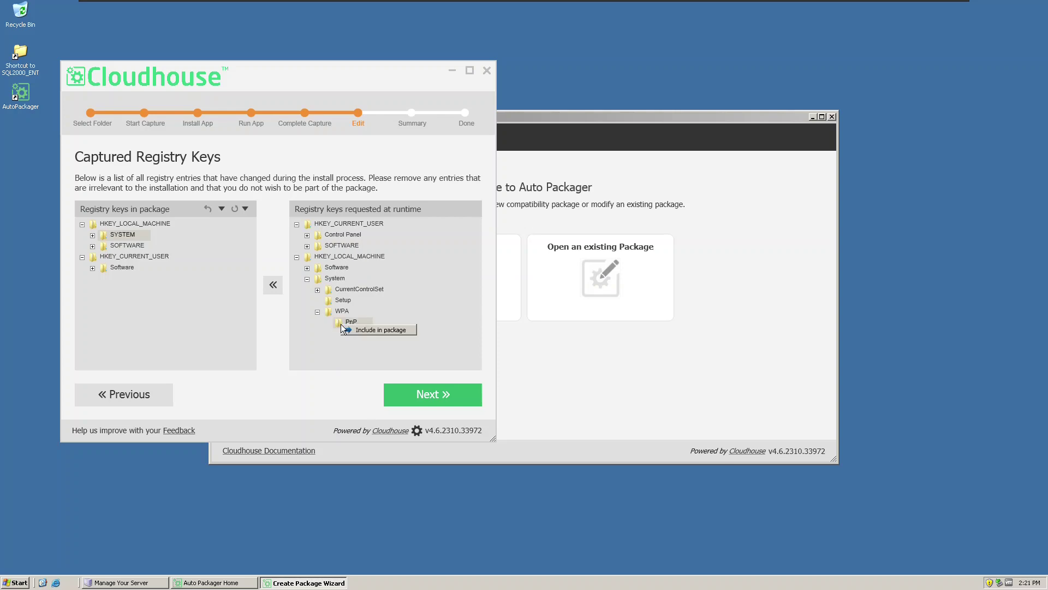
Build the package with App Name 'SQL2000Package', proceeding past the usage reporting warning
click(415, 395)
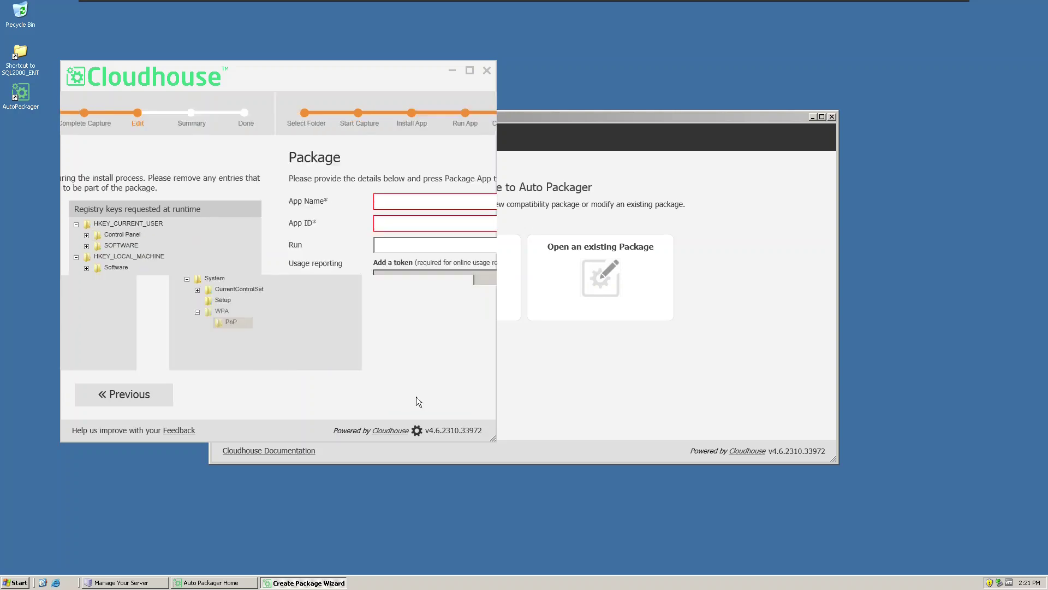
click(179, 205)
text(SQL2000Package)
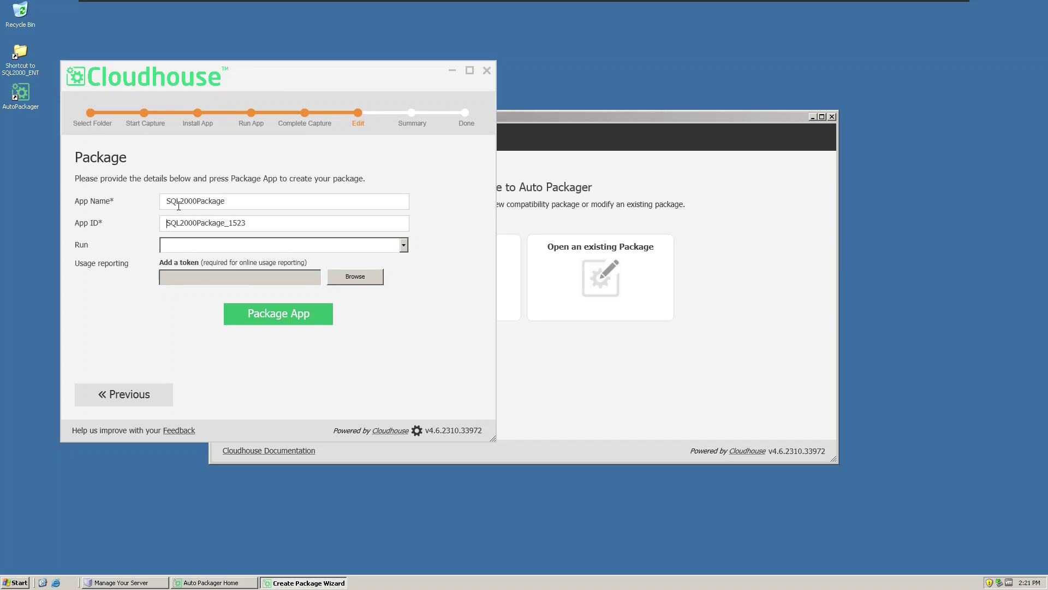
click(321, 317)
click(414, 331)
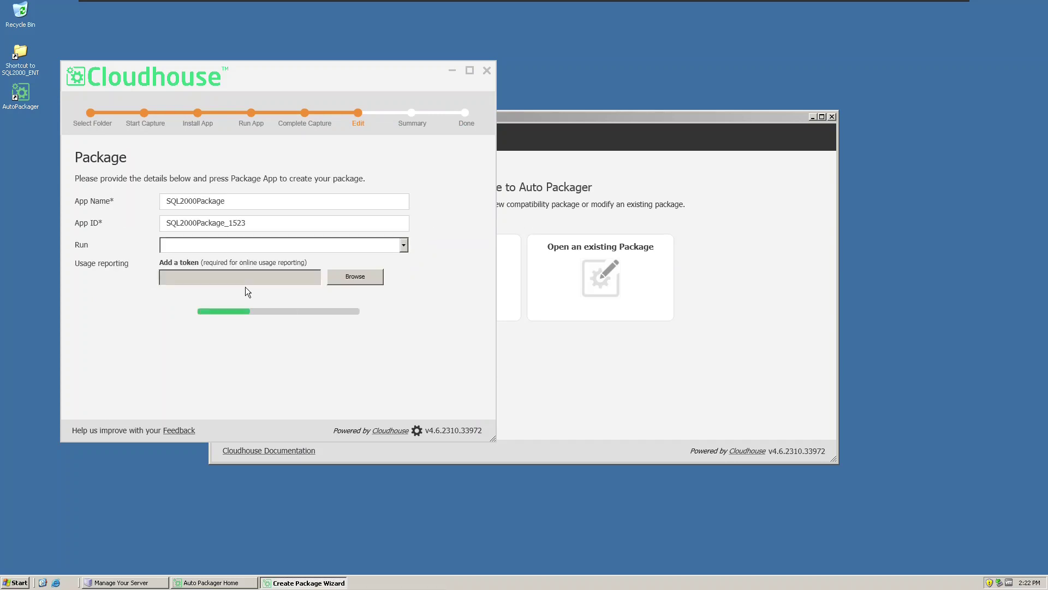
click(404, 393)
Compress the SQL2000Package_1523 output folder in C:\pkg into a zipped folder
click(303, 250)
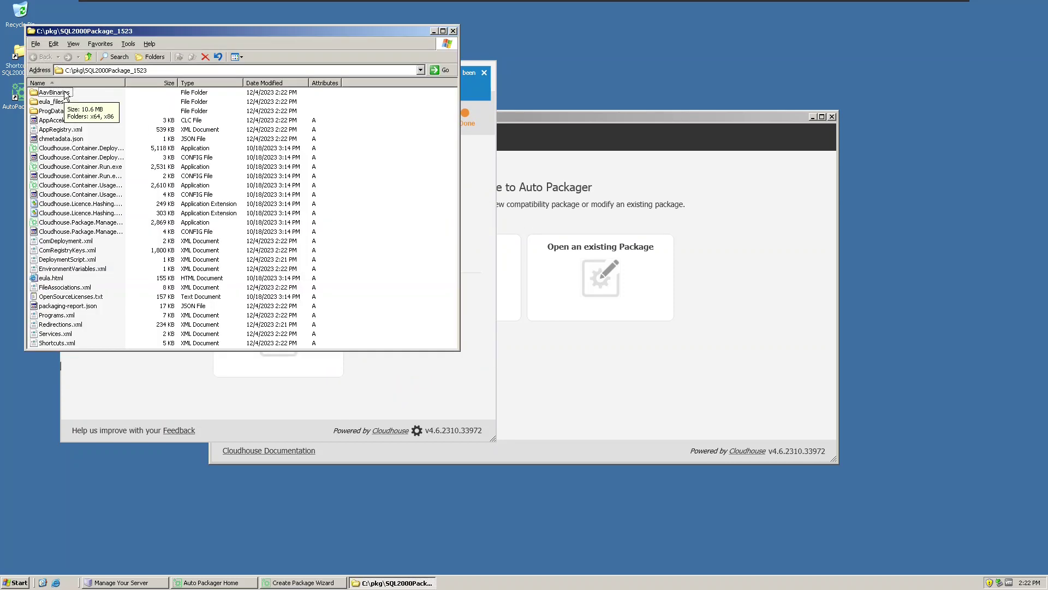
click(89, 57)
right_click(65, 129)
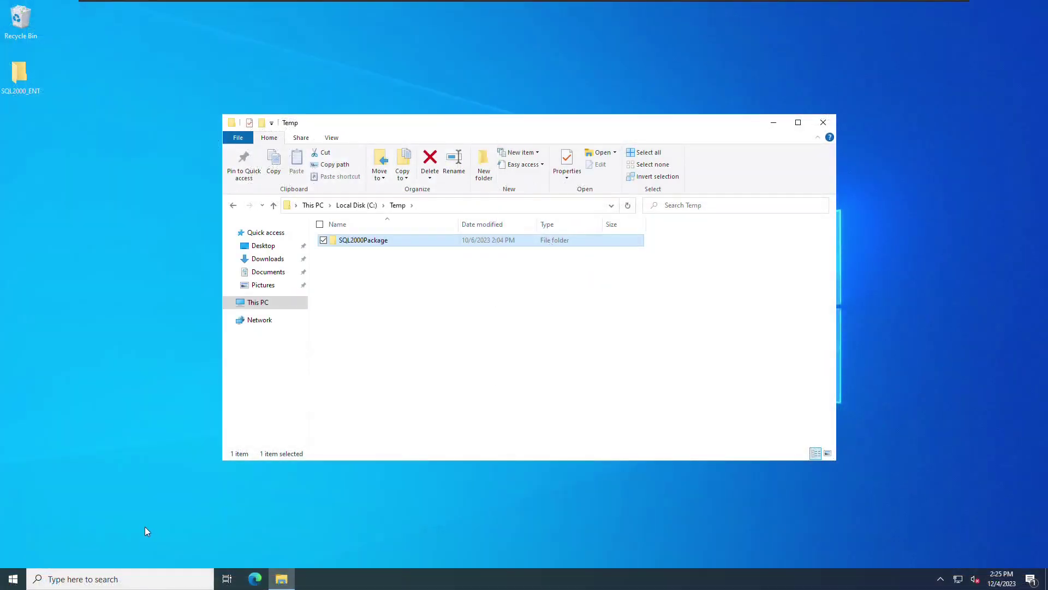
Open Command Prompt as administrator
click(13, 579)
text(cmd)
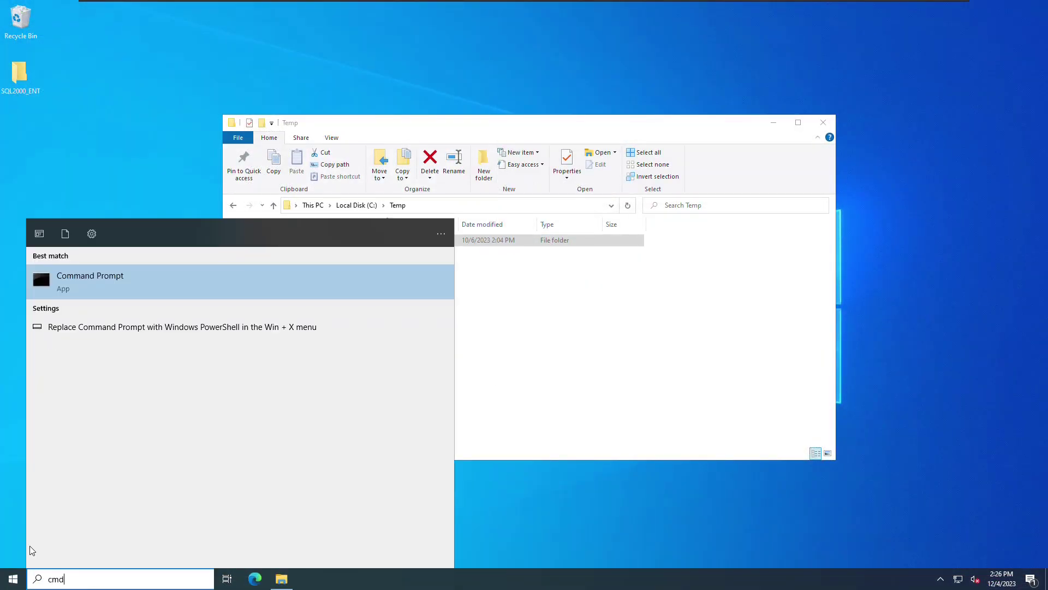
right_click(134, 295)
click(175, 293)
click(436, 360)
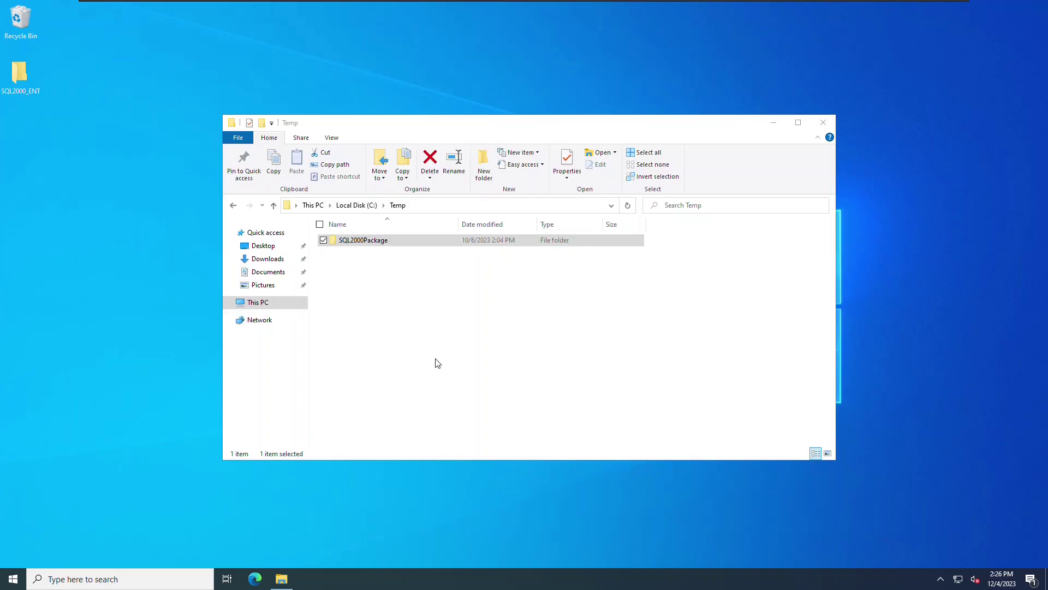
From c:\Temp\SQL2000Package, run Cloudhouse.Container.Deployment.exe /accepteula /deploydir c:\programdata
text(cd c:\)
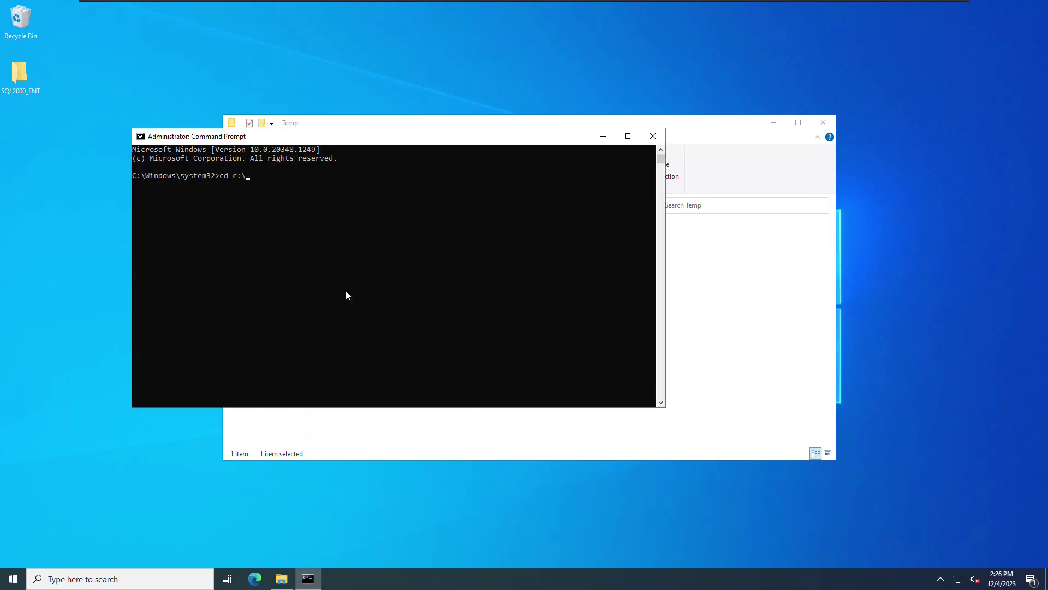
text(Temp\SQL2000Package)
key(Return)
text(Clou)
key(Tab)
text(/accepteula /deploydir c:\programdata)
key(Return)
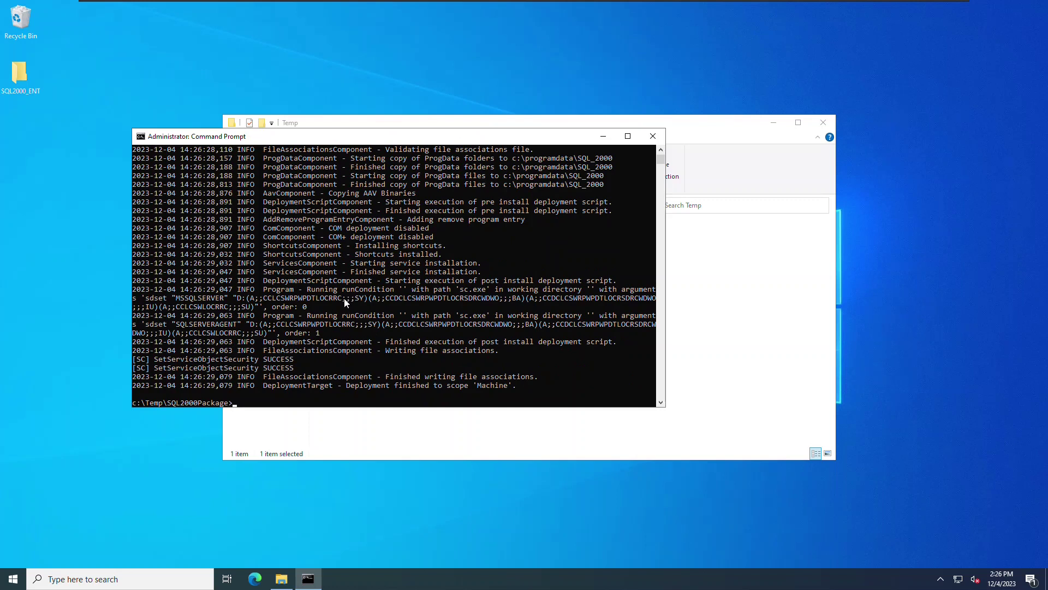
click(101, 462)
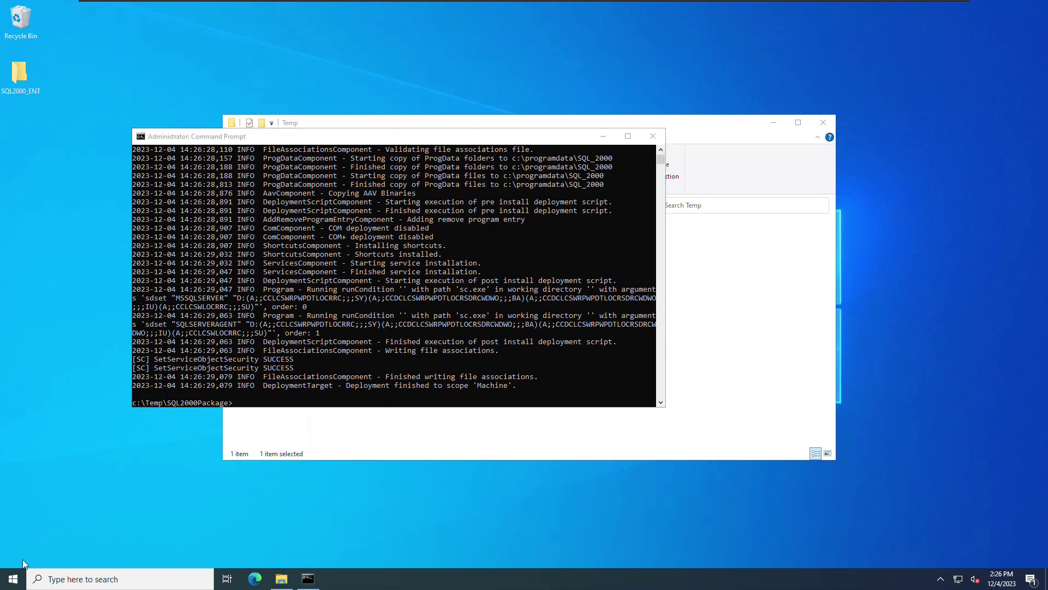
Start the local SQL Server service from SQL Server Service Manager, then launch Enterprise Manager
click(14, 578)
click(113, 401)
scroll(114, 403, down, 3)
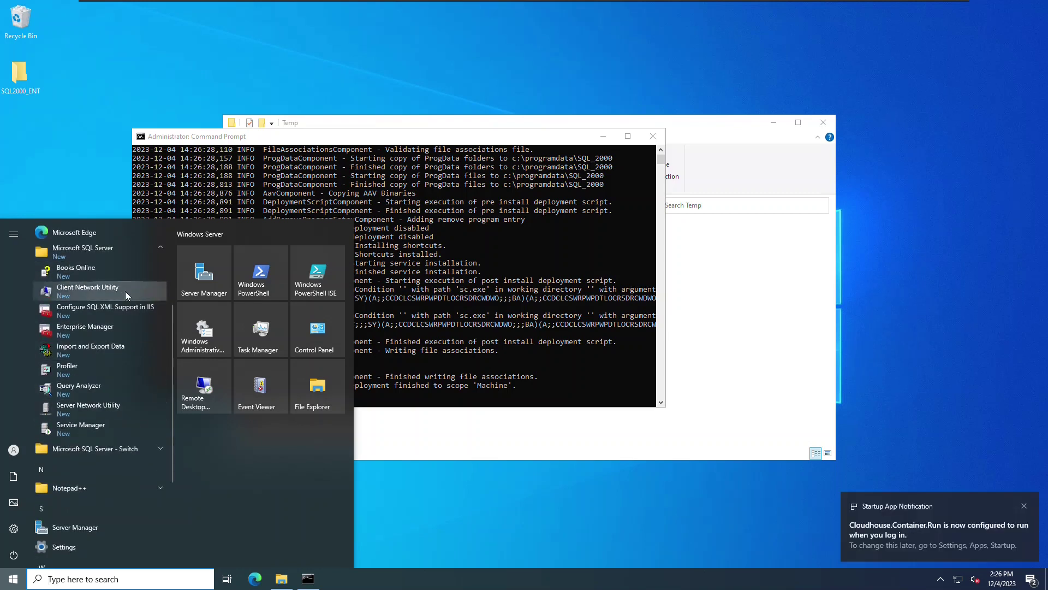
click(94, 427)
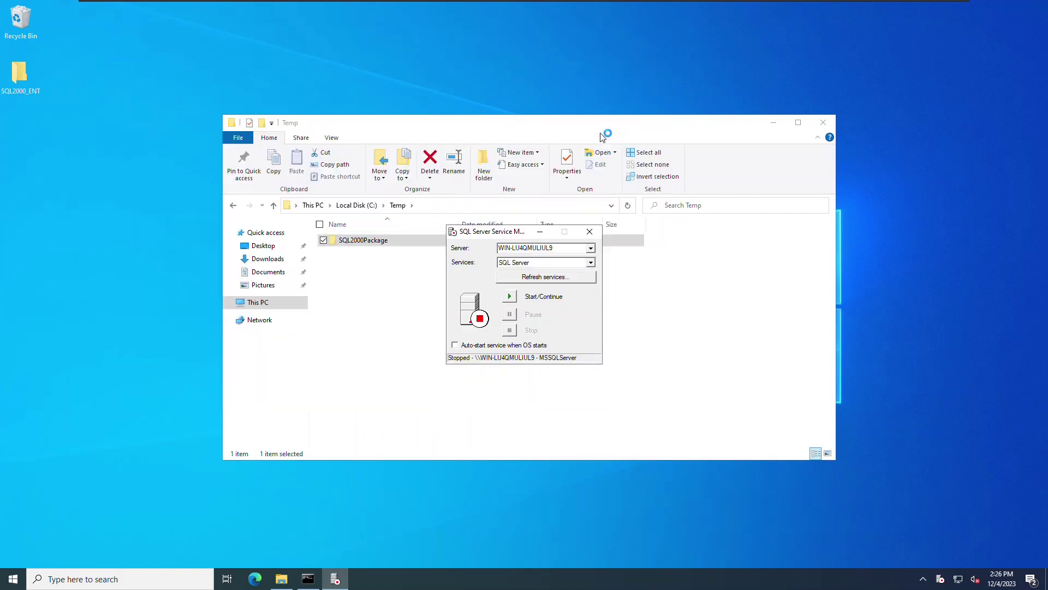
click(774, 123)
click(510, 296)
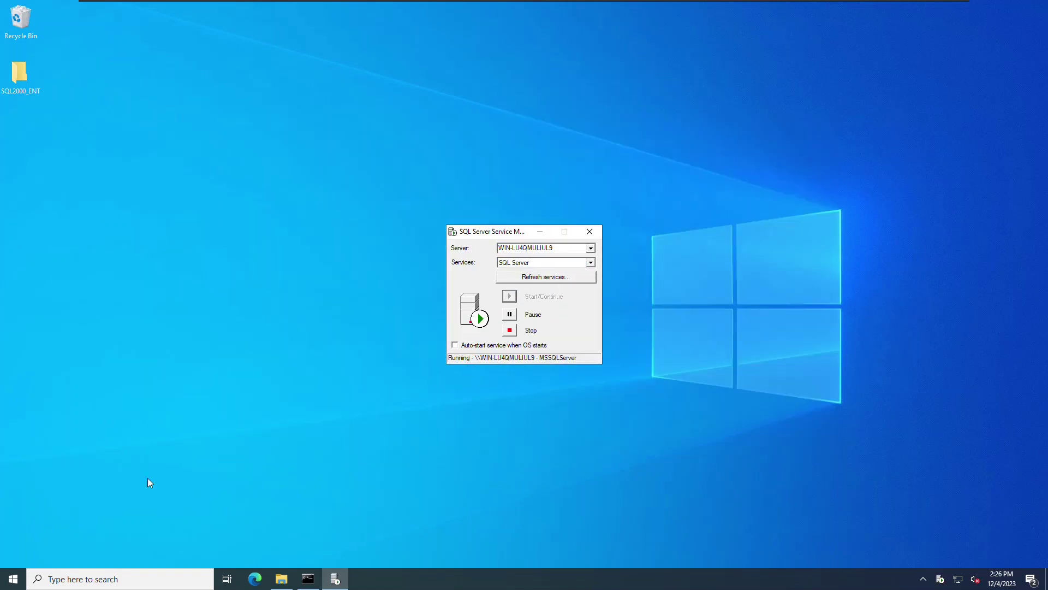
key(super)
click(100, 485)
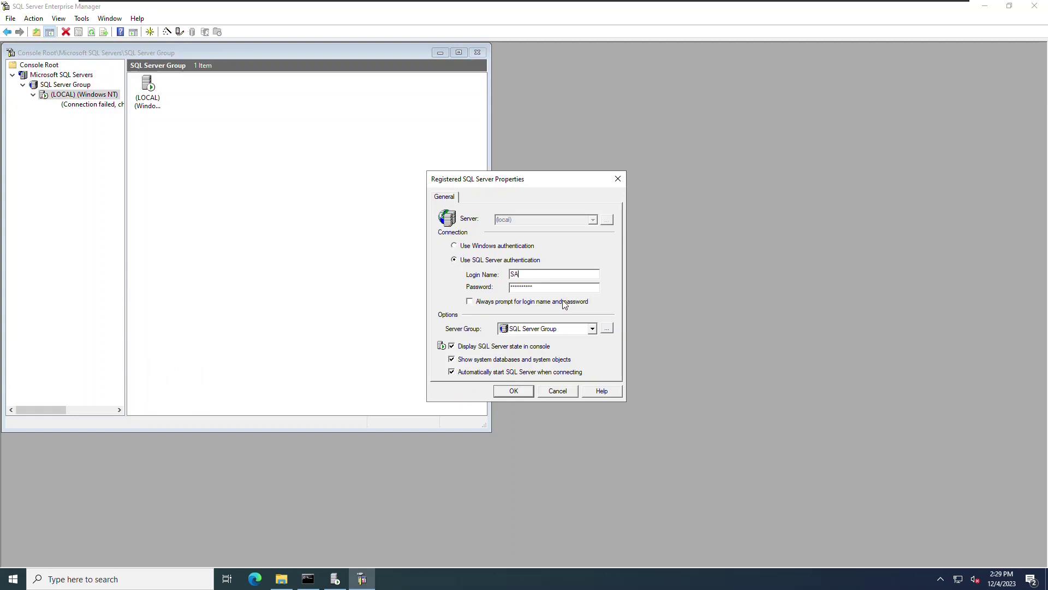
Try connecting to the local server, dismiss the failed connection, and select its registration
click(454, 245)
click(514, 390)
click(566, 322)
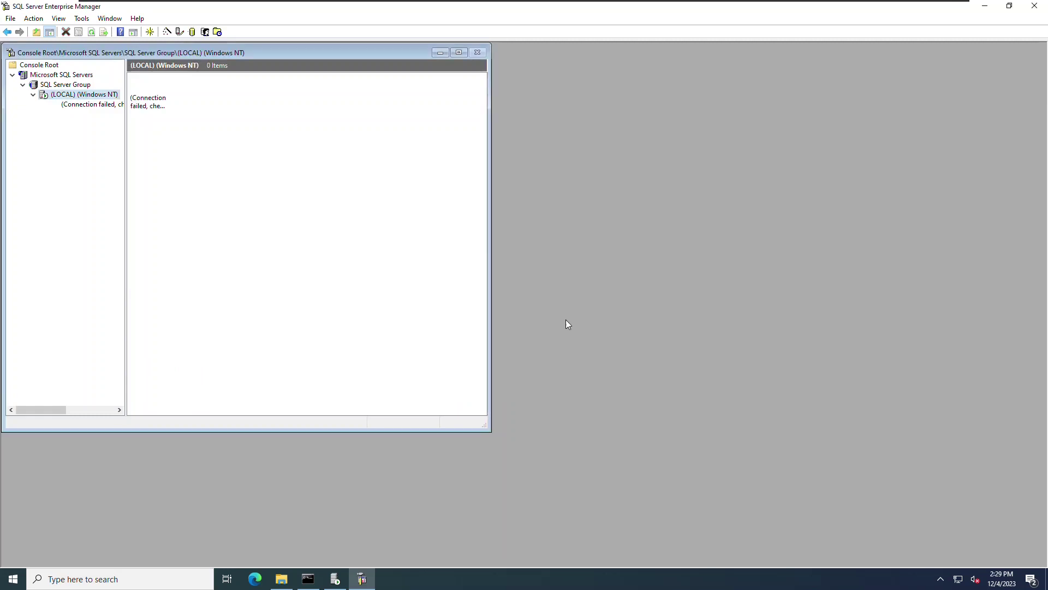
click(22, 84)
click(33, 94)
click(91, 104)
Switch the local registration to SQL Server authentication with login sa and its password
right_click(82, 95)
click(473, 261)
text(sa)
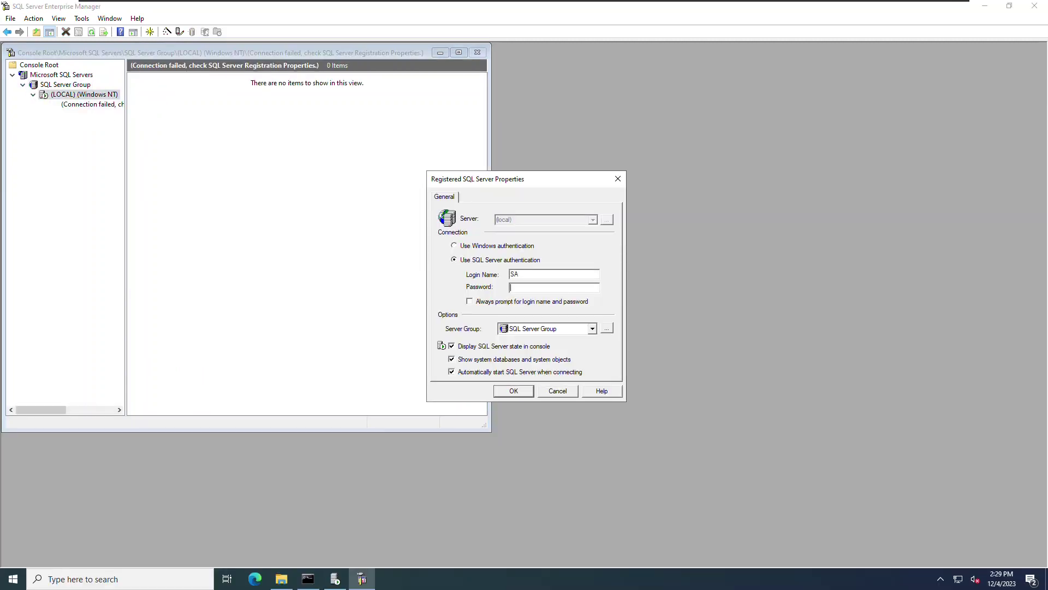
key(Tab)
text(12345)
key(Return)
Expand Databases > master > Tables to list its tables, then confirm stopping the service
double_click(75, 104)
click(81, 114)
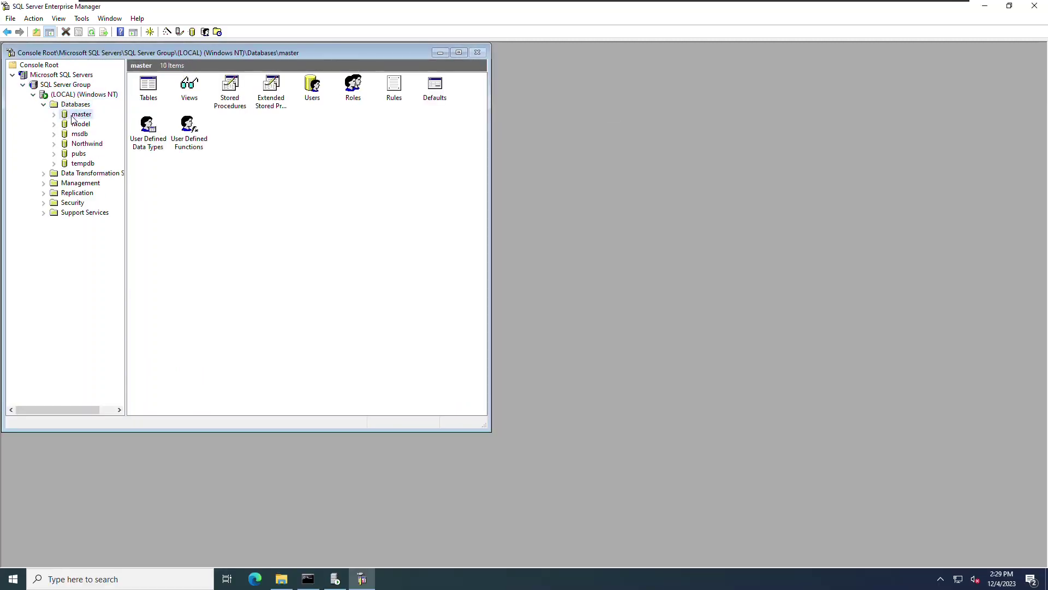
double_click(148, 85)
click(162, 123)
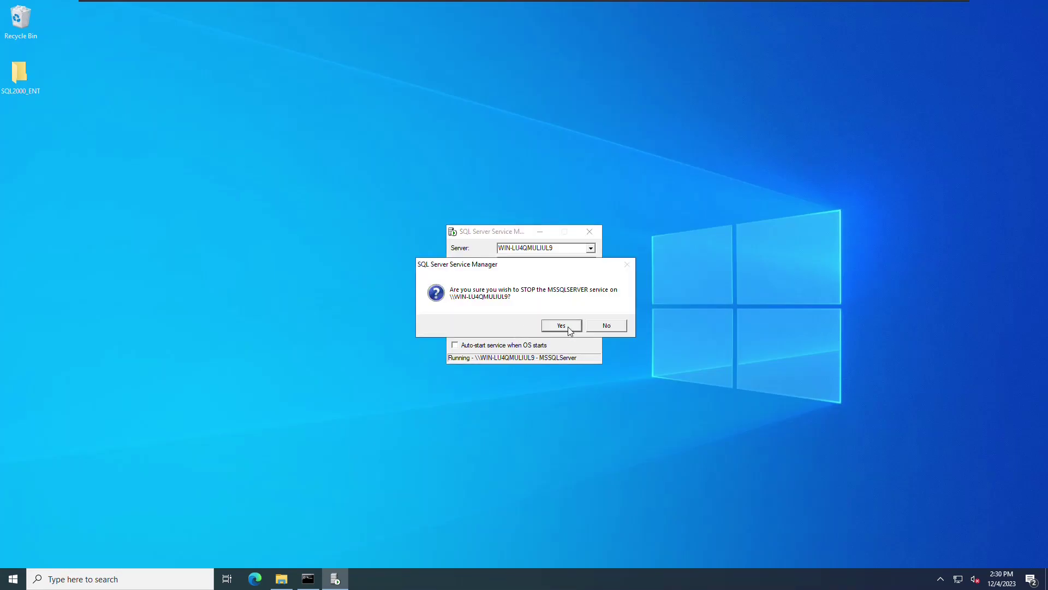
click(565, 325)
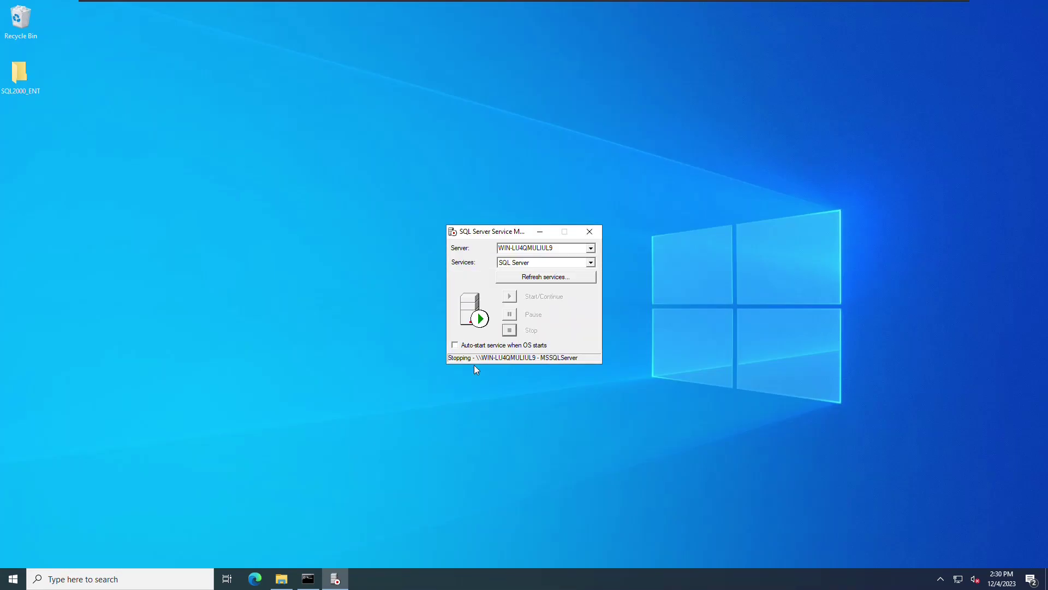